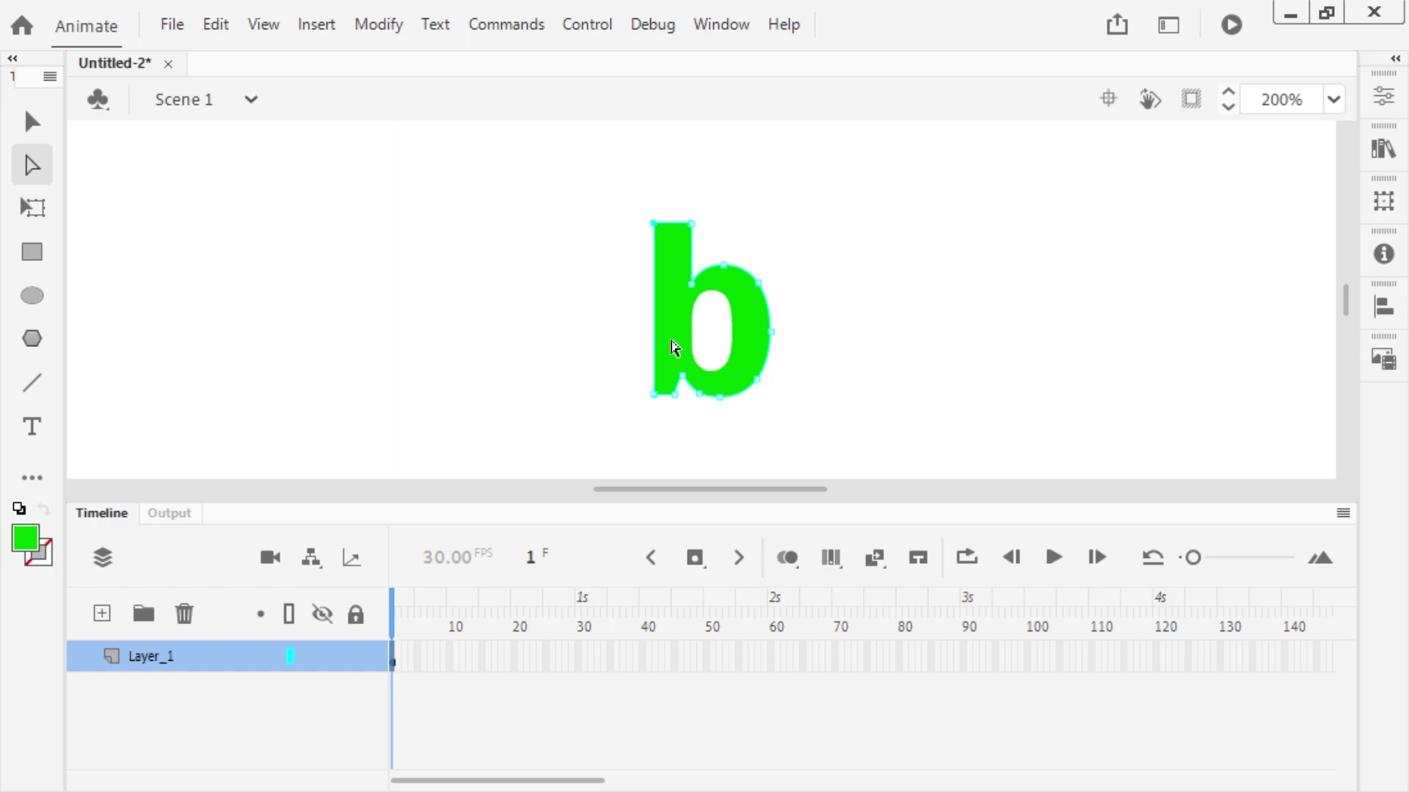
Smooth the outline of the green letter b
click(1384, 96)
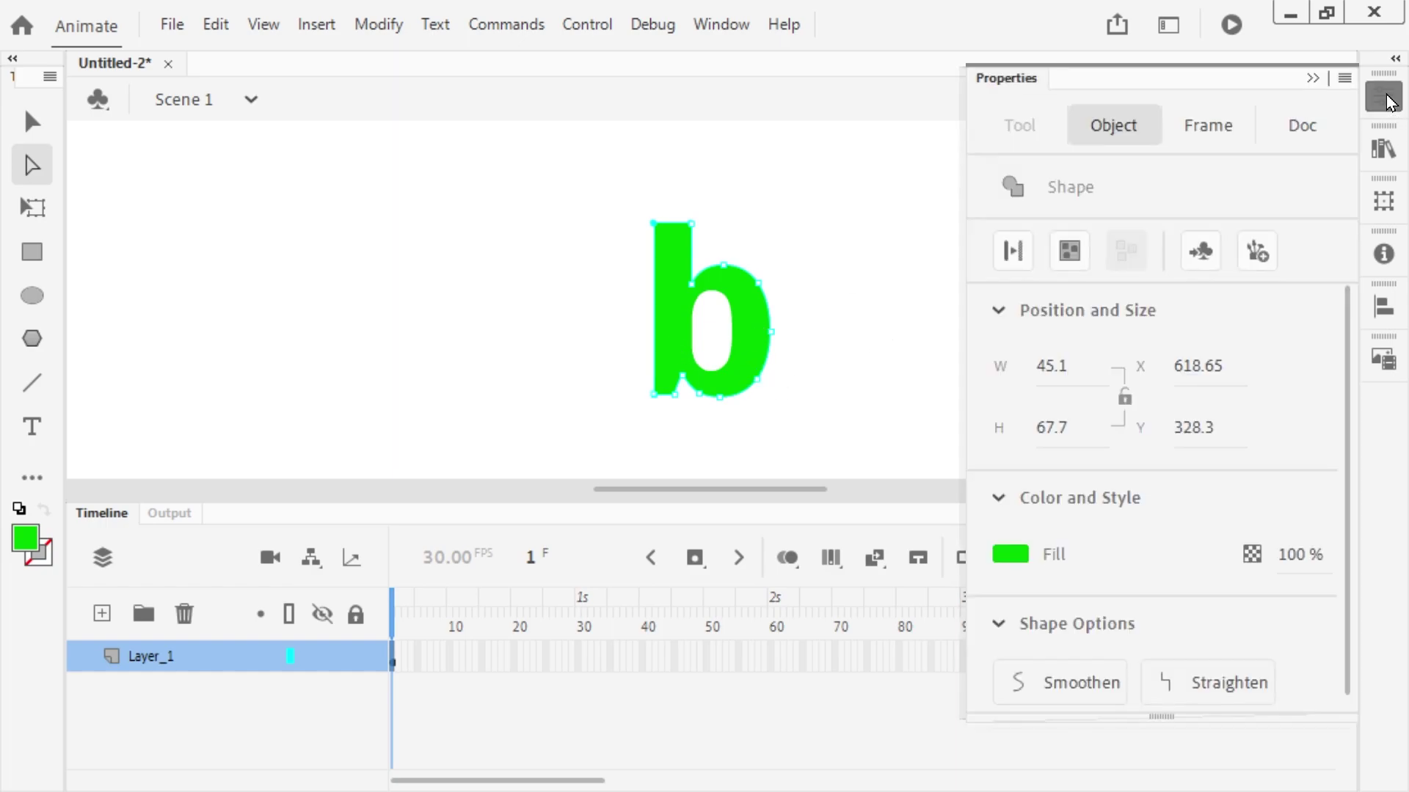
scroll(1143, 551, down, 1)
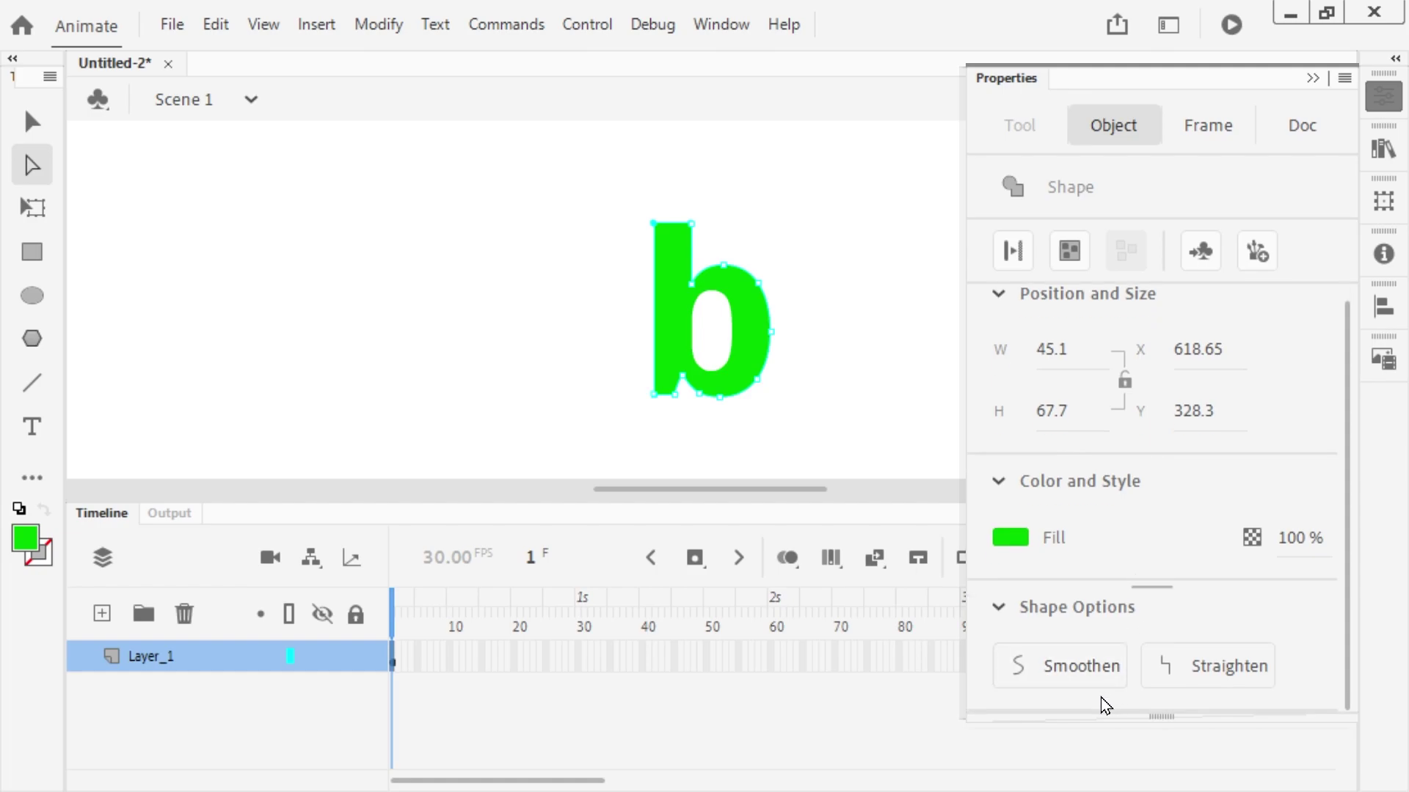
click(1086, 679)
click(1088, 684)
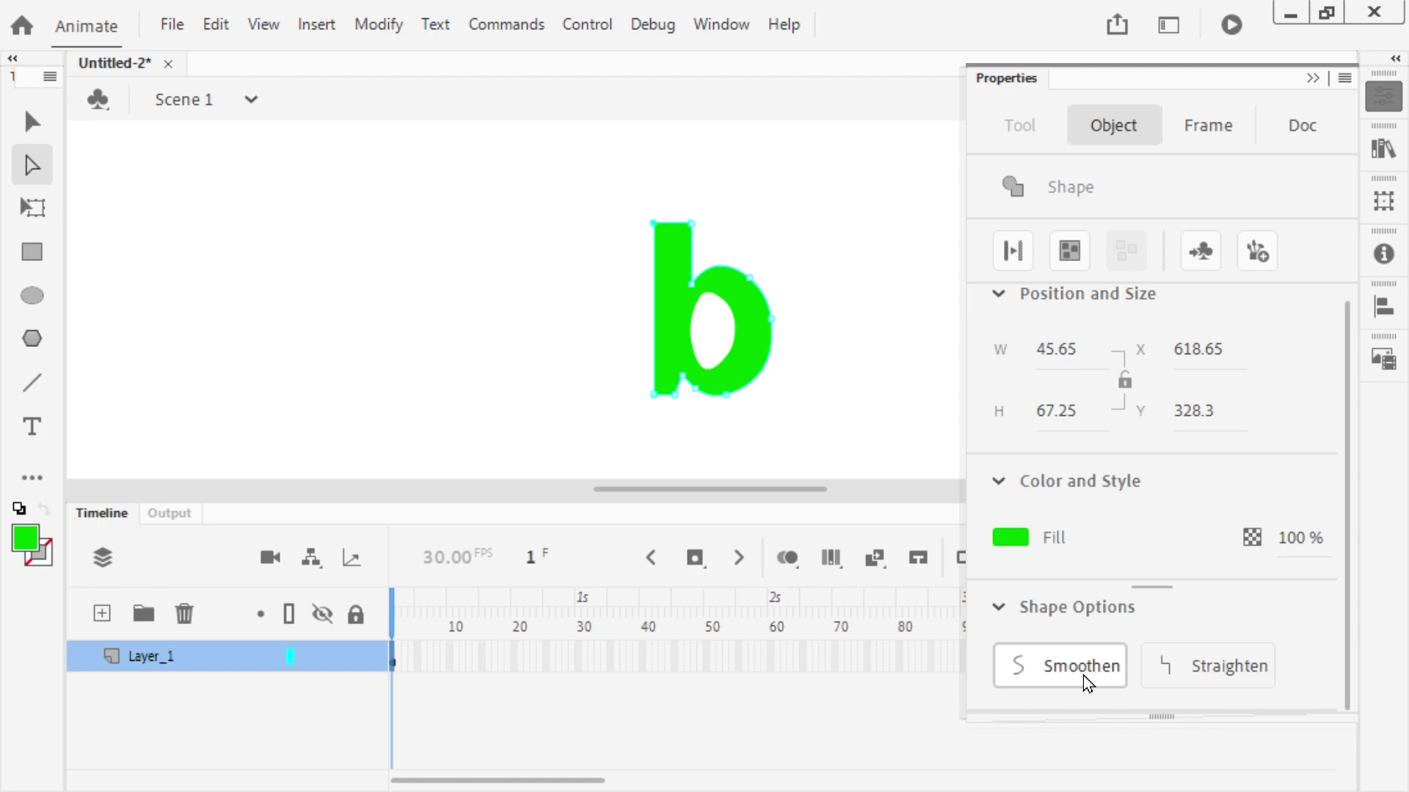
click(1088, 683)
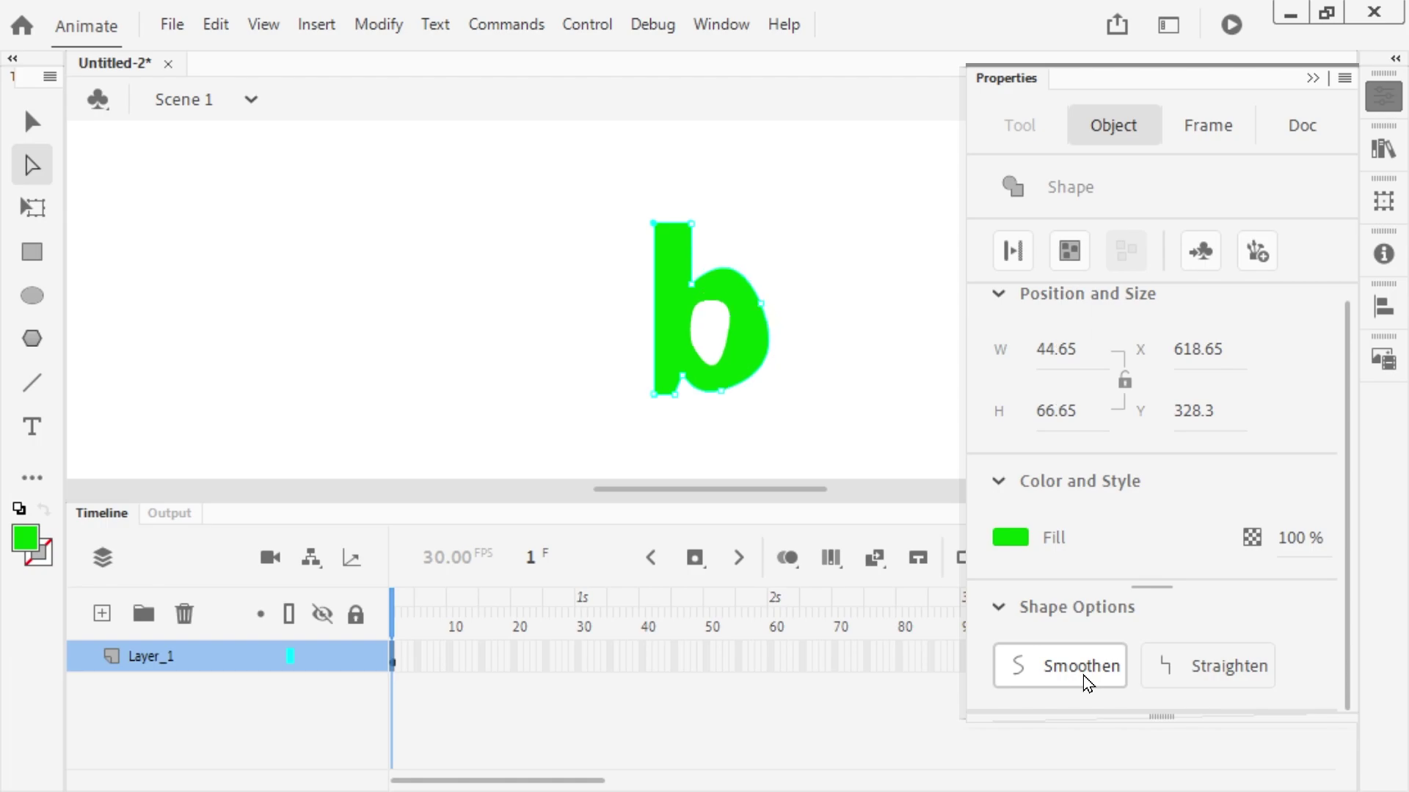
click(214, 27)
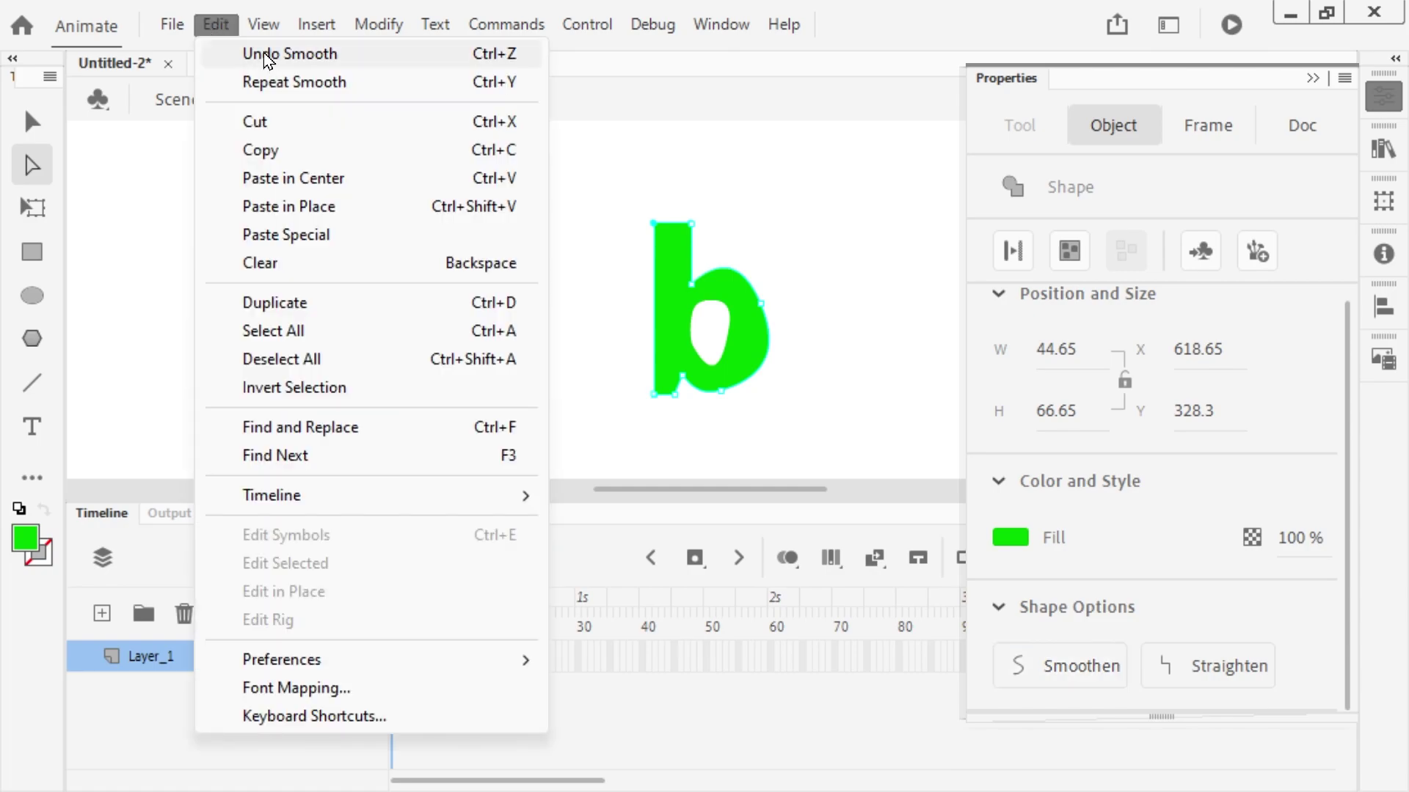
click(263, 54)
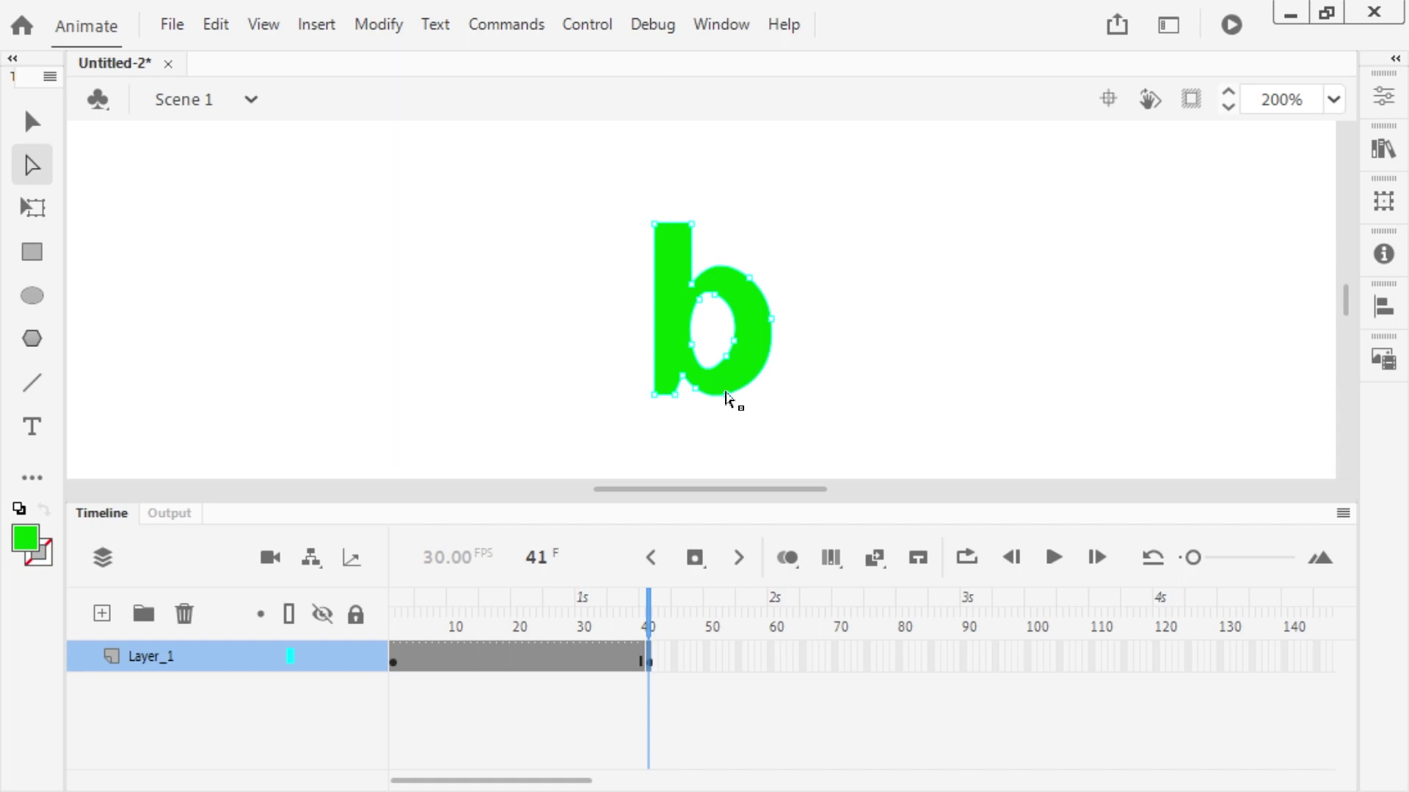
On frame 41, pull the lower, right and upper anchor points of the b's bowl outward into a large diamond shape
drag(726, 399, 788, 471)
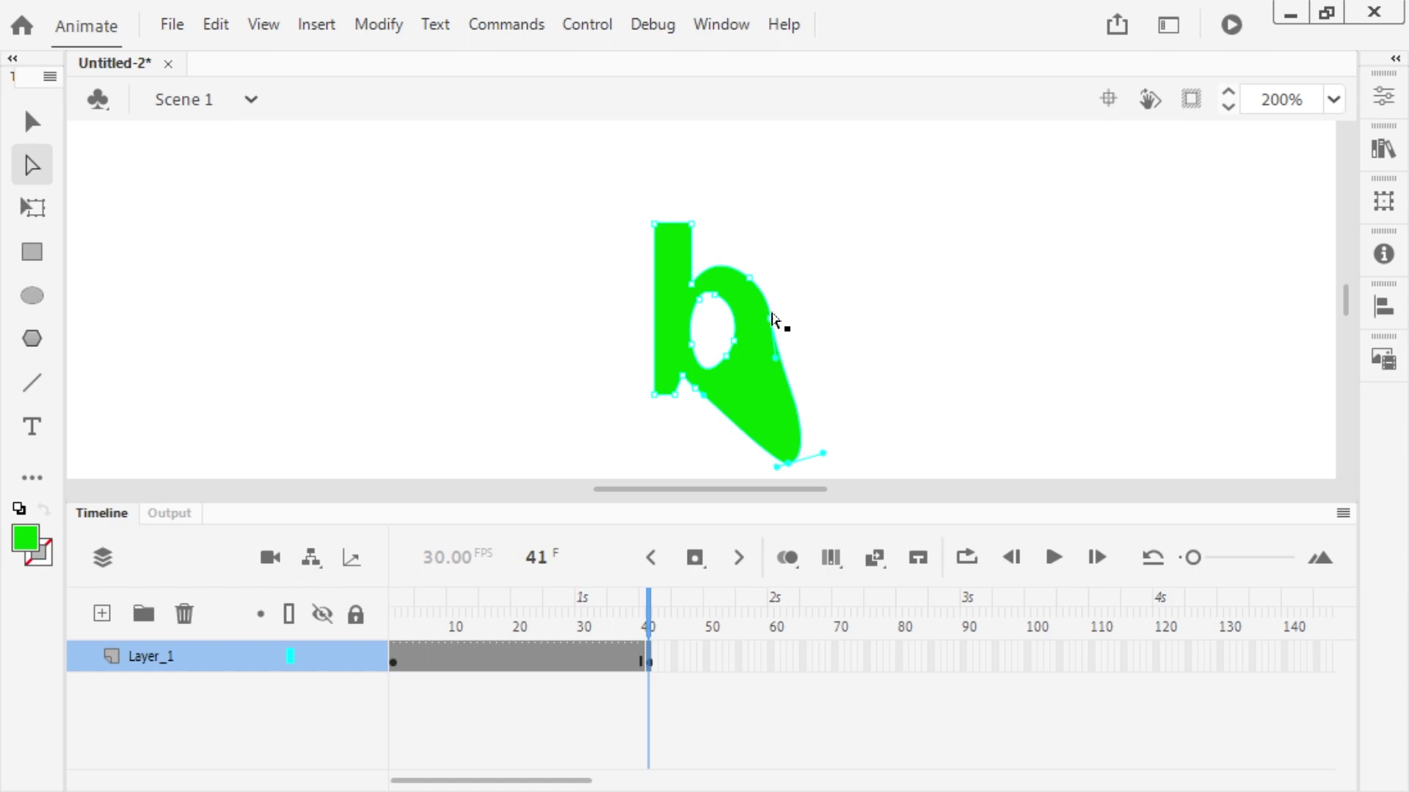
drag(771, 319, 928, 313)
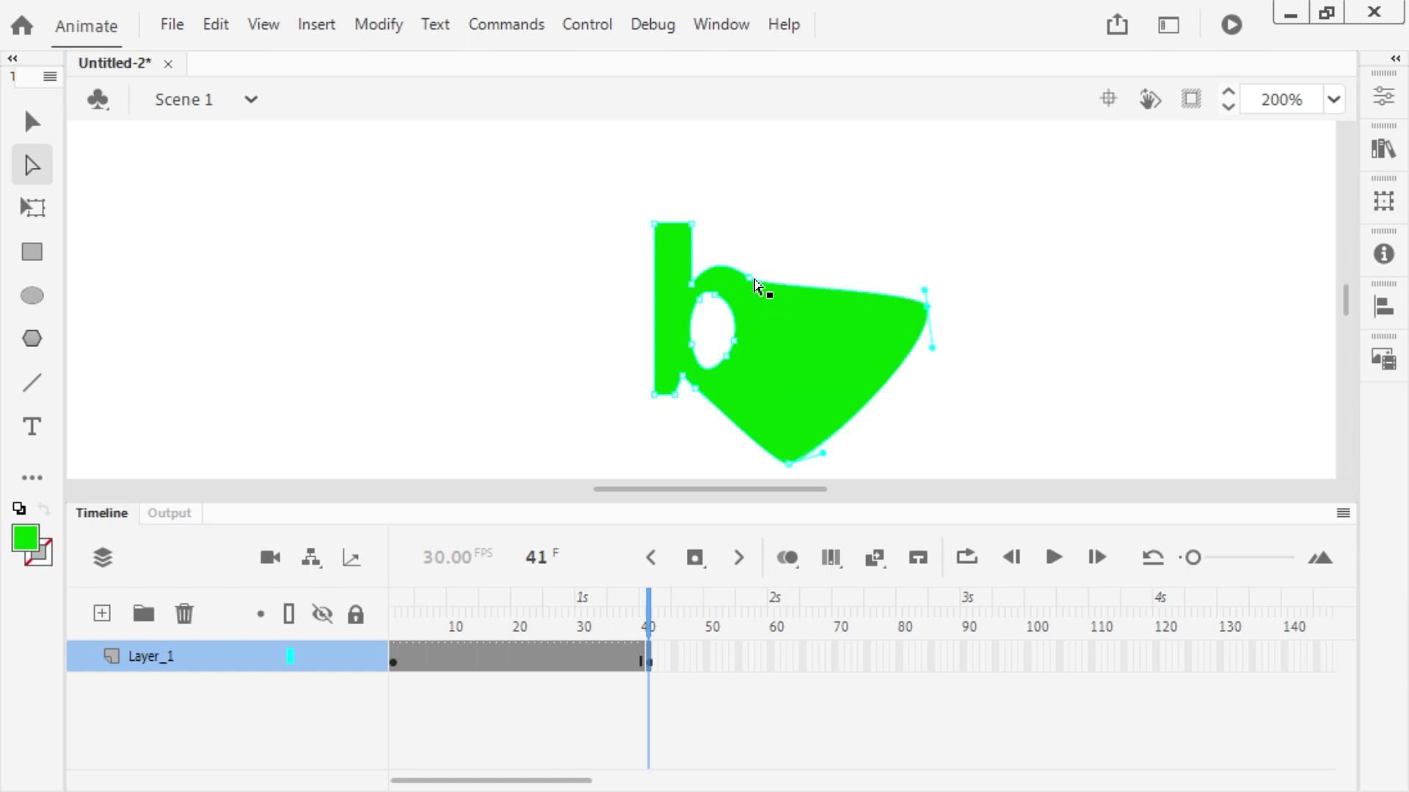
drag(751, 285, 795, 178)
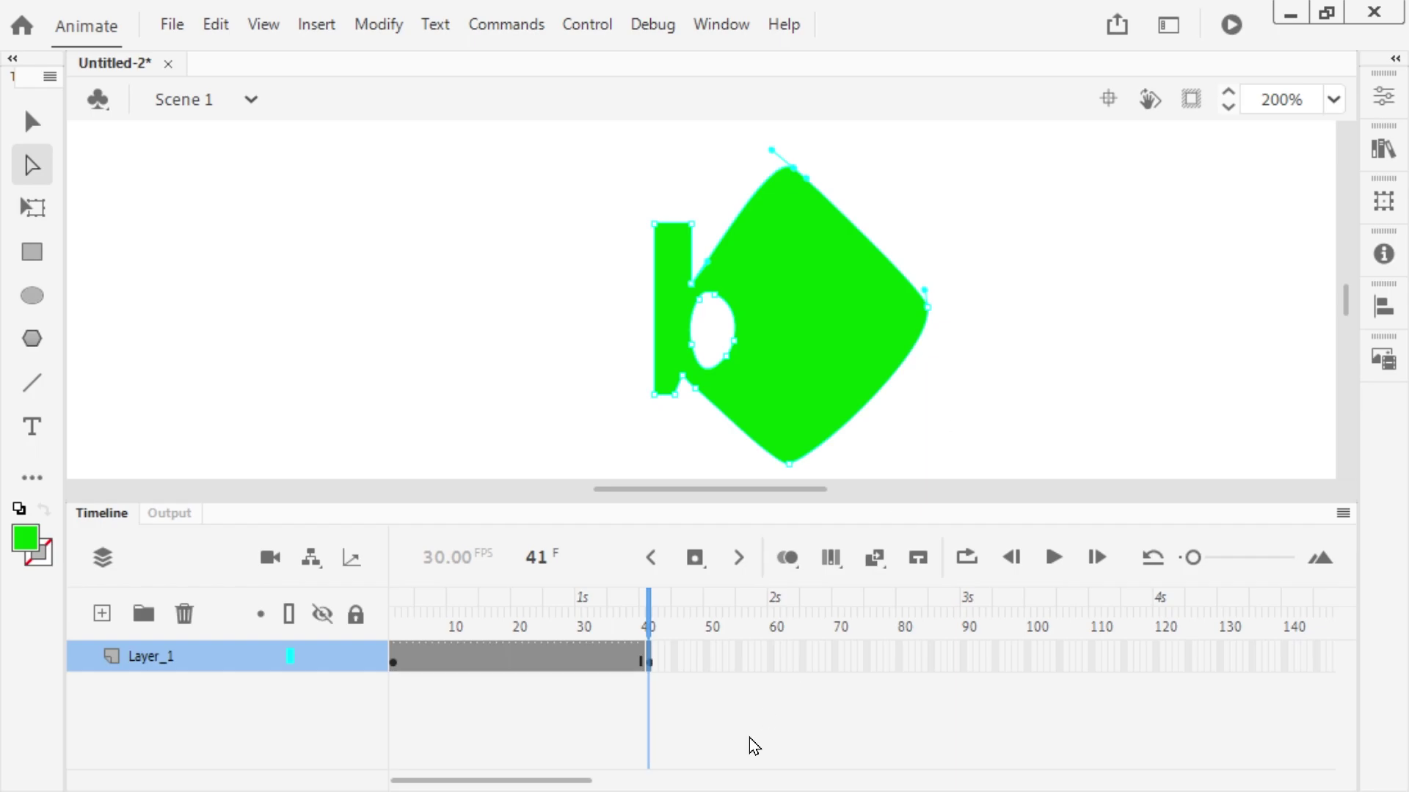
Create a shape tween on Layer_1 between the keyframes at frames 1 and 41
drag(645, 611, 552, 615)
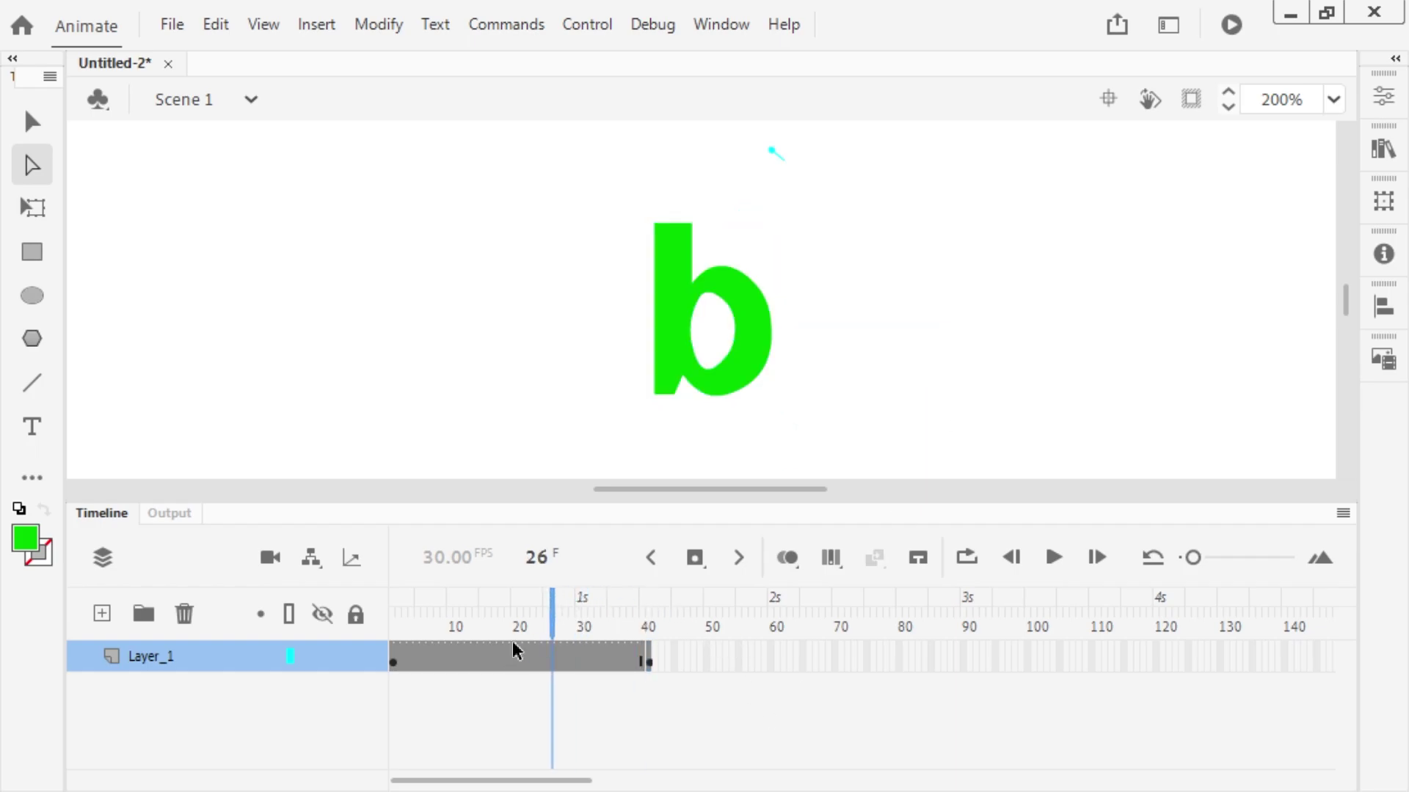
right_click(511, 658)
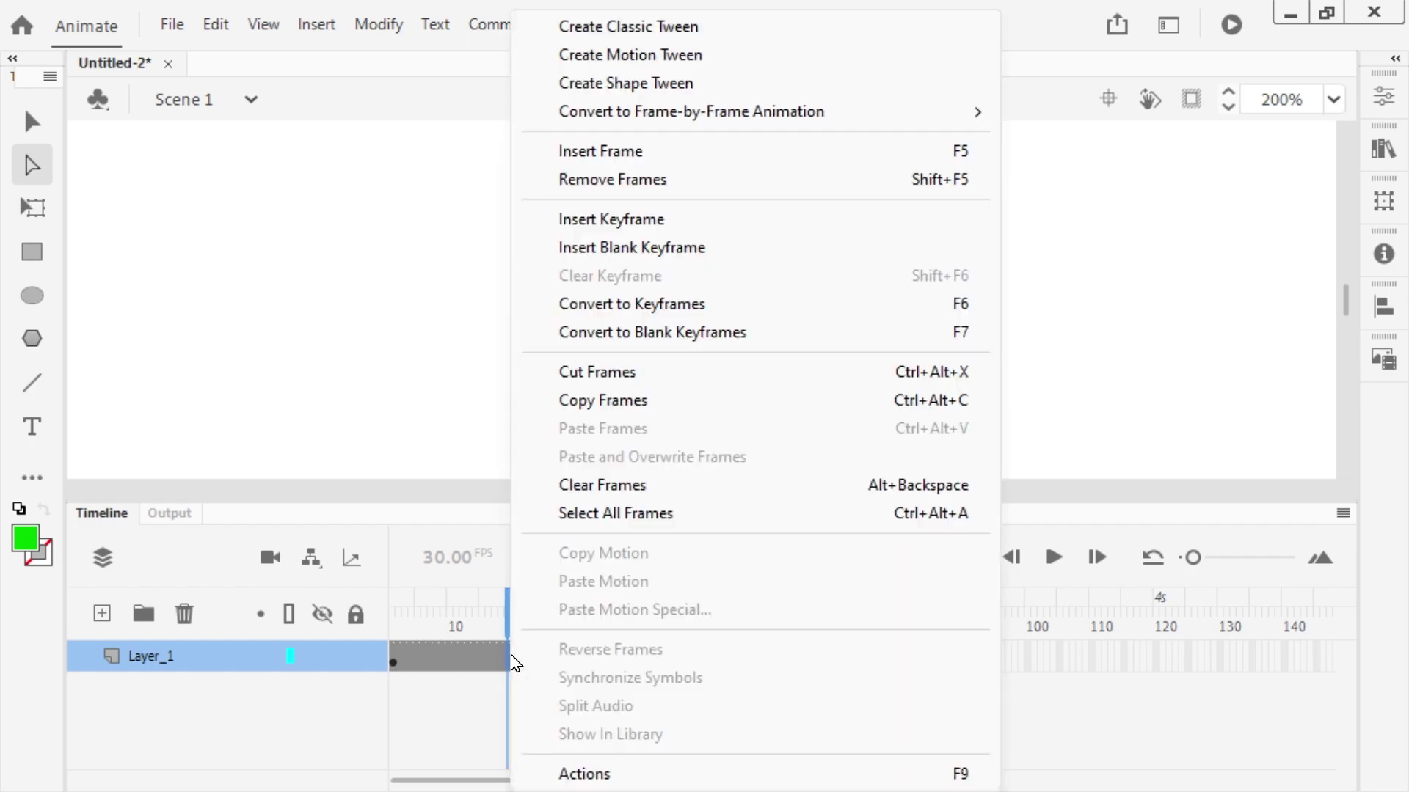
click(658, 81)
On frame 1, place three shape hints on the upper right, right and lower edges of the b's bowl
drag(512, 604, 393, 658)
key(v)
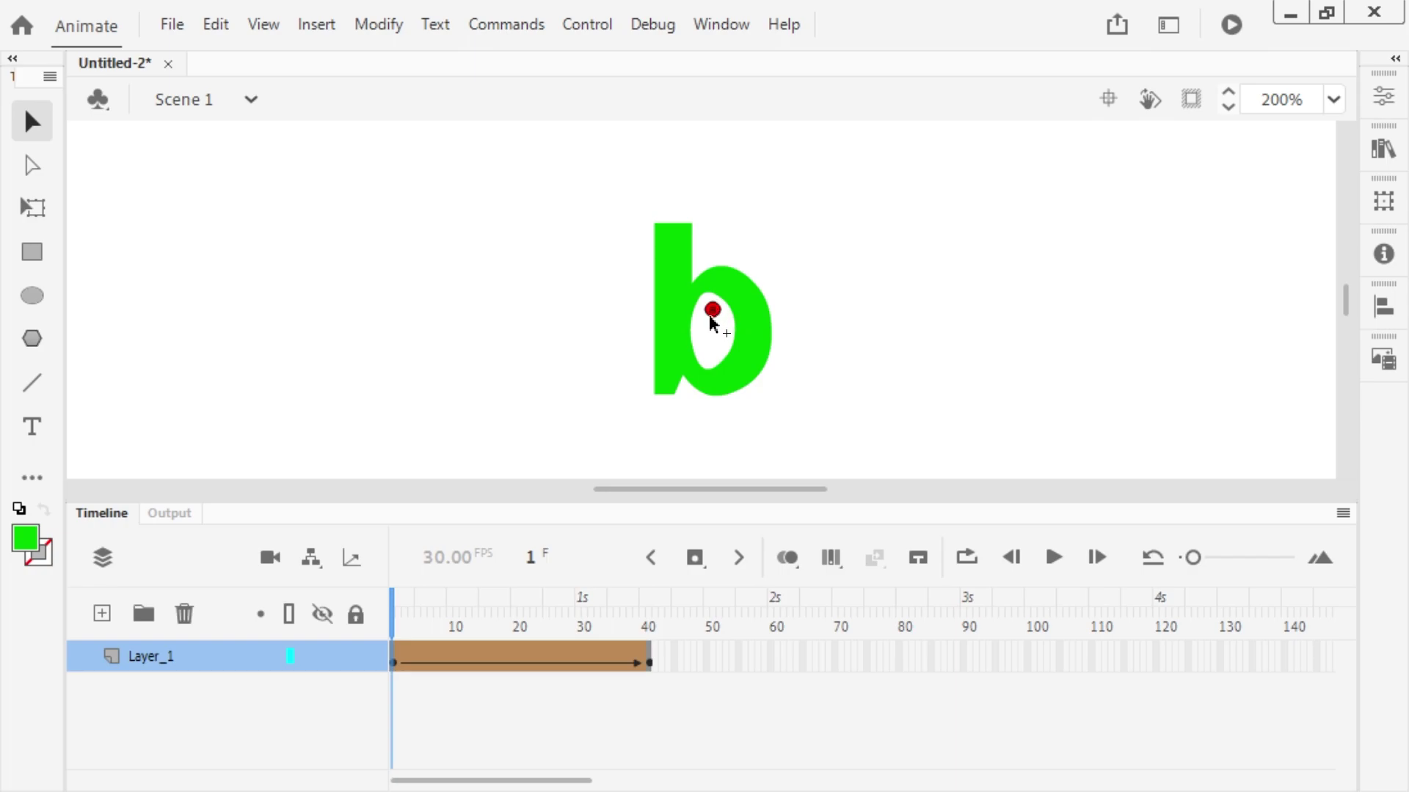
drag(711, 310, 745, 277)
drag(769, 323, 769, 319)
drag(735, 393, 735, 393)
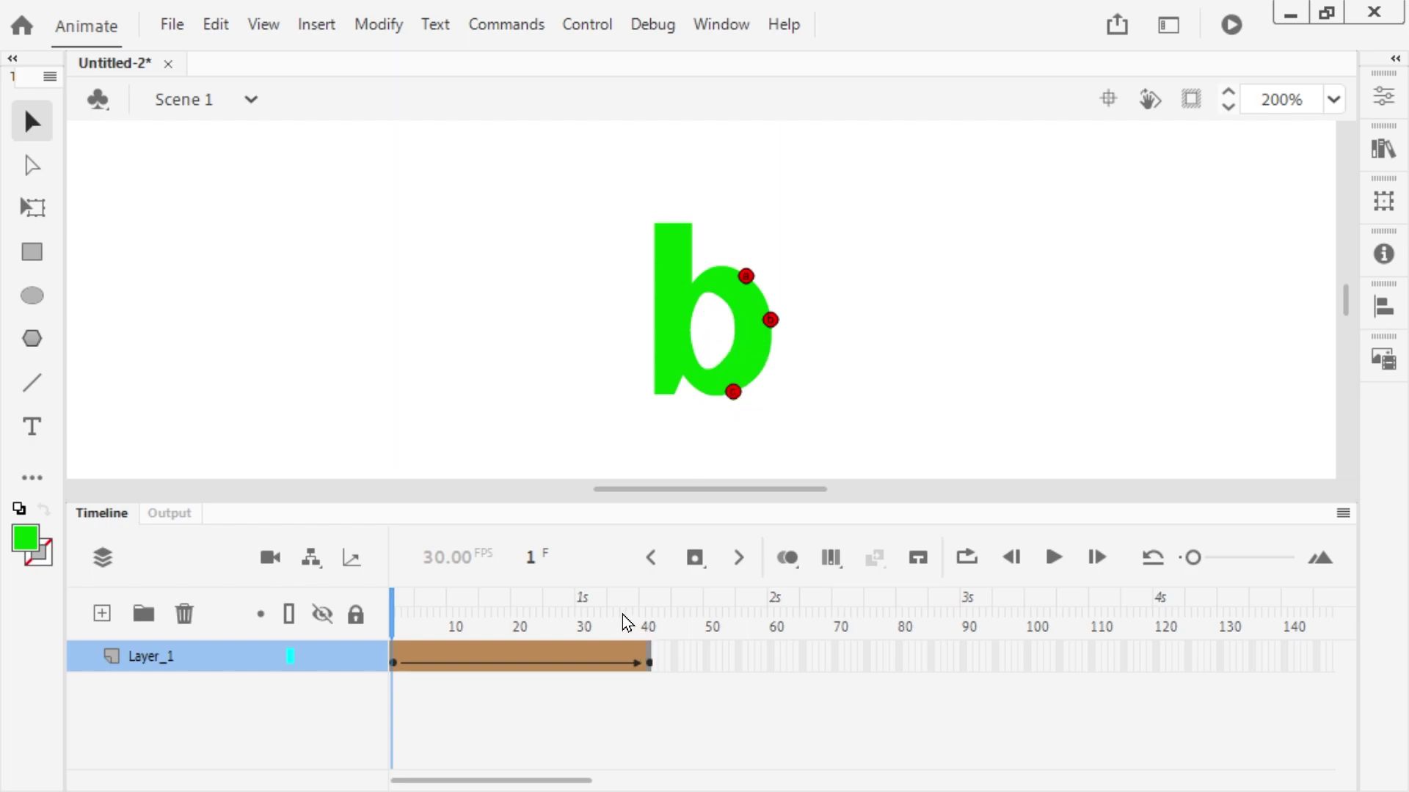
On frame 41, match shape hints a, b and c to the upper, right and lower corners of the diamond
drag(580, 606, 650, 615)
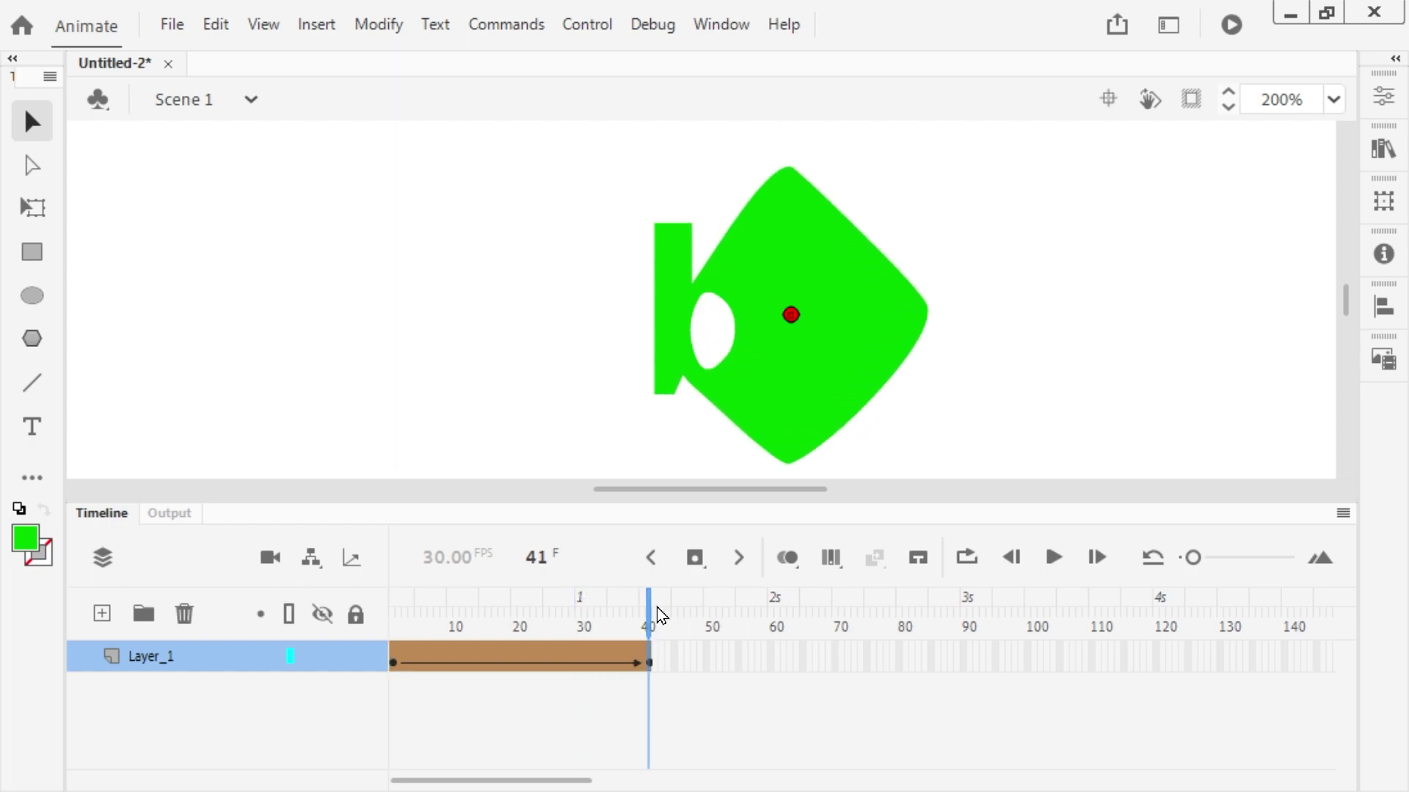
drag(791, 314, 785, 462)
drag(790, 314, 785, 163)
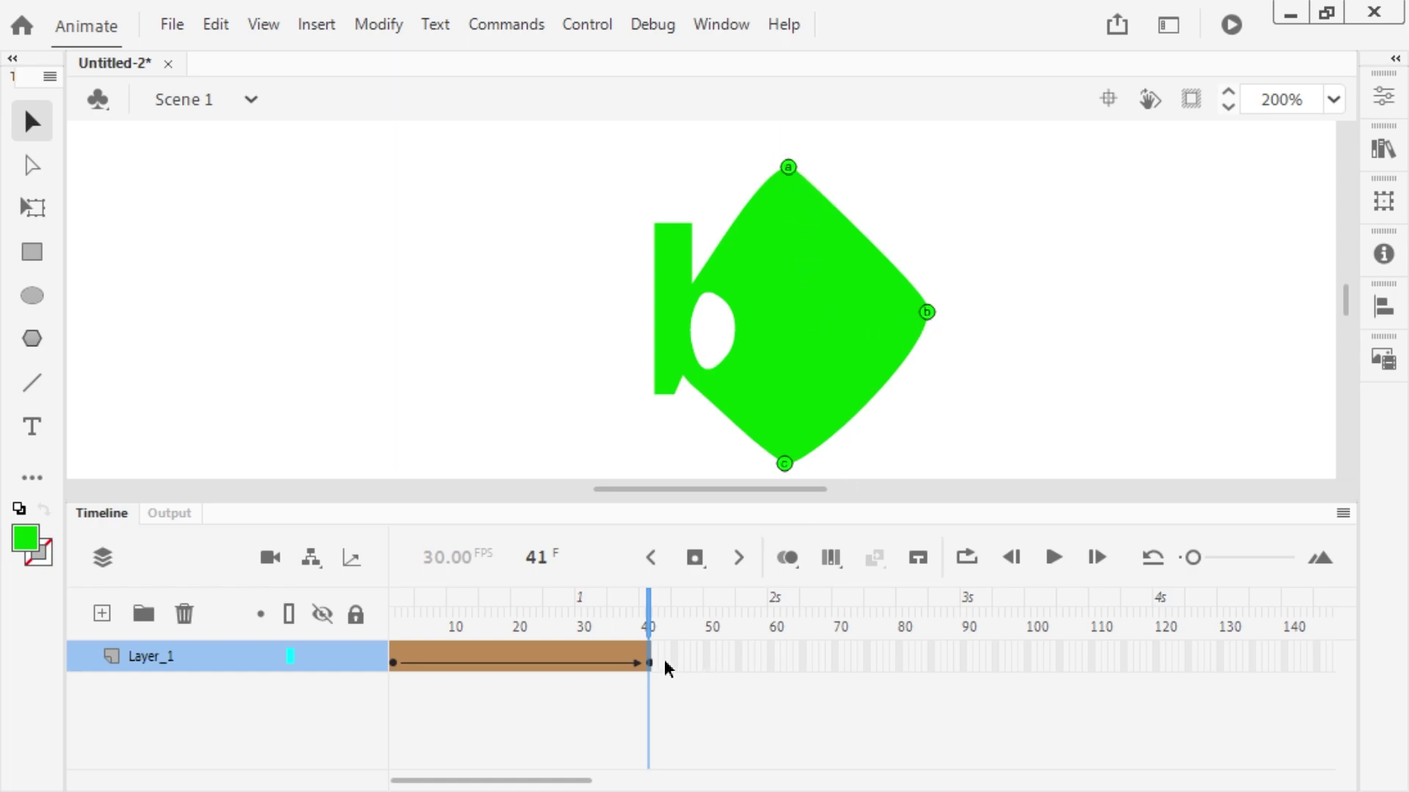
Add shape hints d and e at the top and base of the b's stem on frame 1 and match them on frame 41
drag(652, 600, 345, 631)
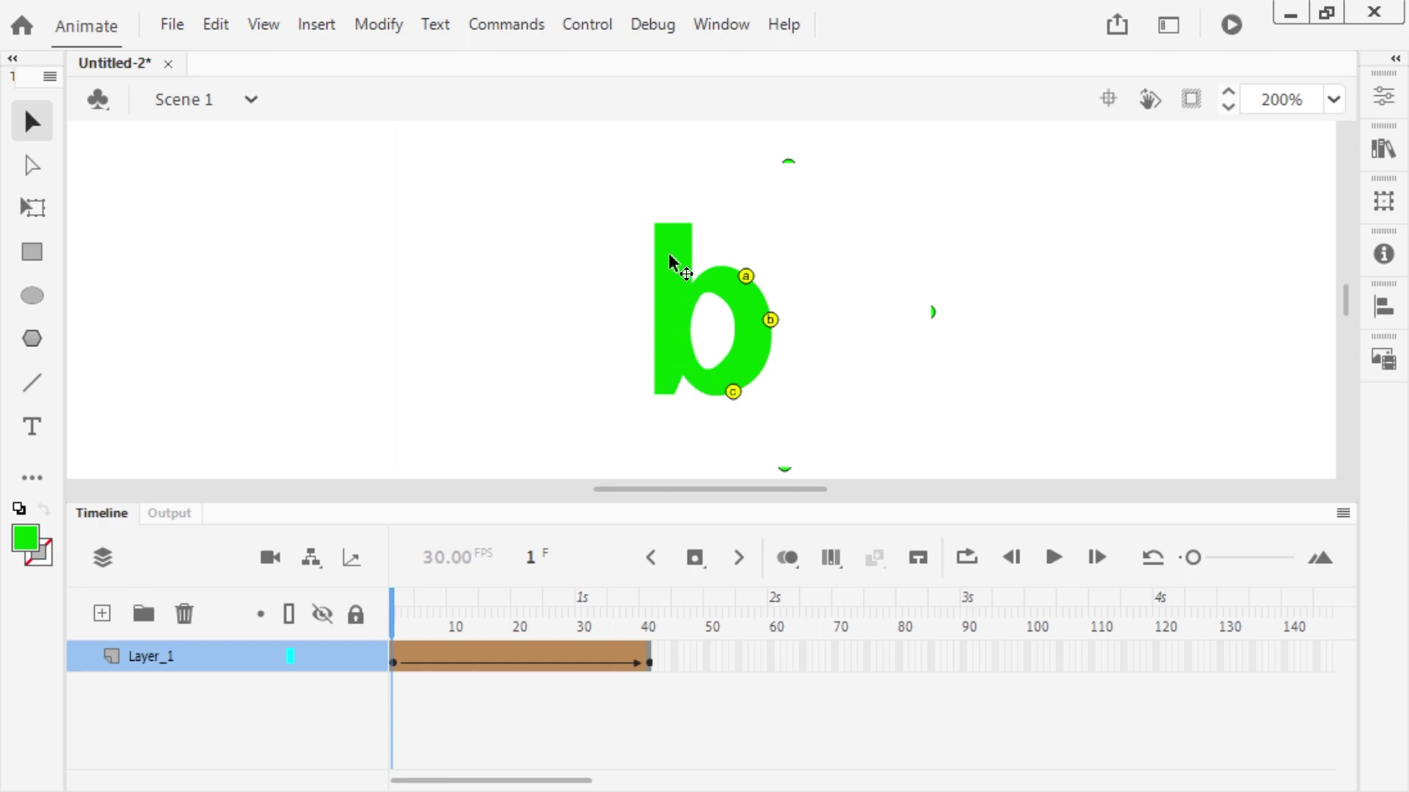
key(ctrl+shift+h)
drag(680, 244, 672, 223)
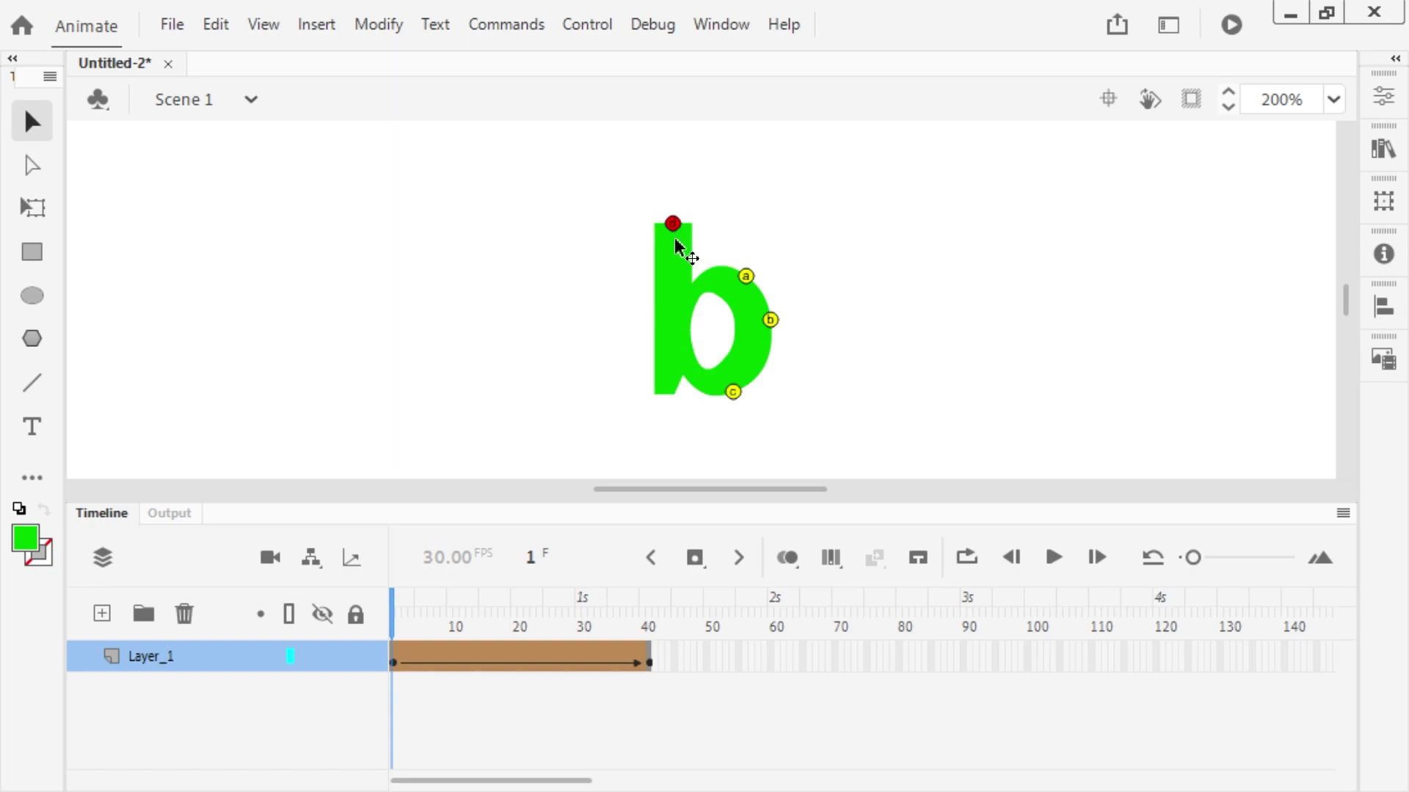
key(ctrl+shift+h)
drag(662, 386, 683, 386)
click(734, 553)
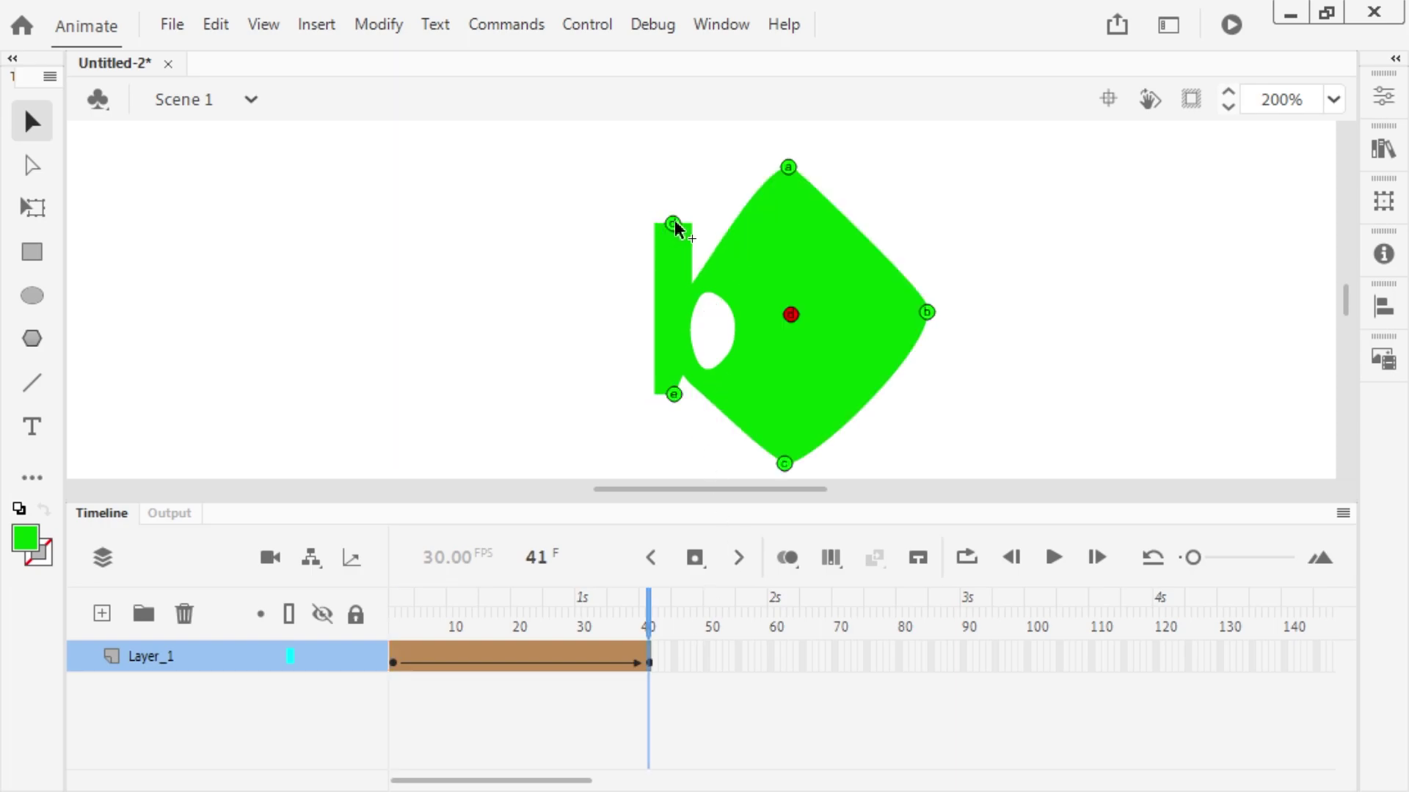
drag(650, 615, 616, 616)
Convert Layer_1 to a Movie Clip symbol named B_Animation
right_click(161, 661)
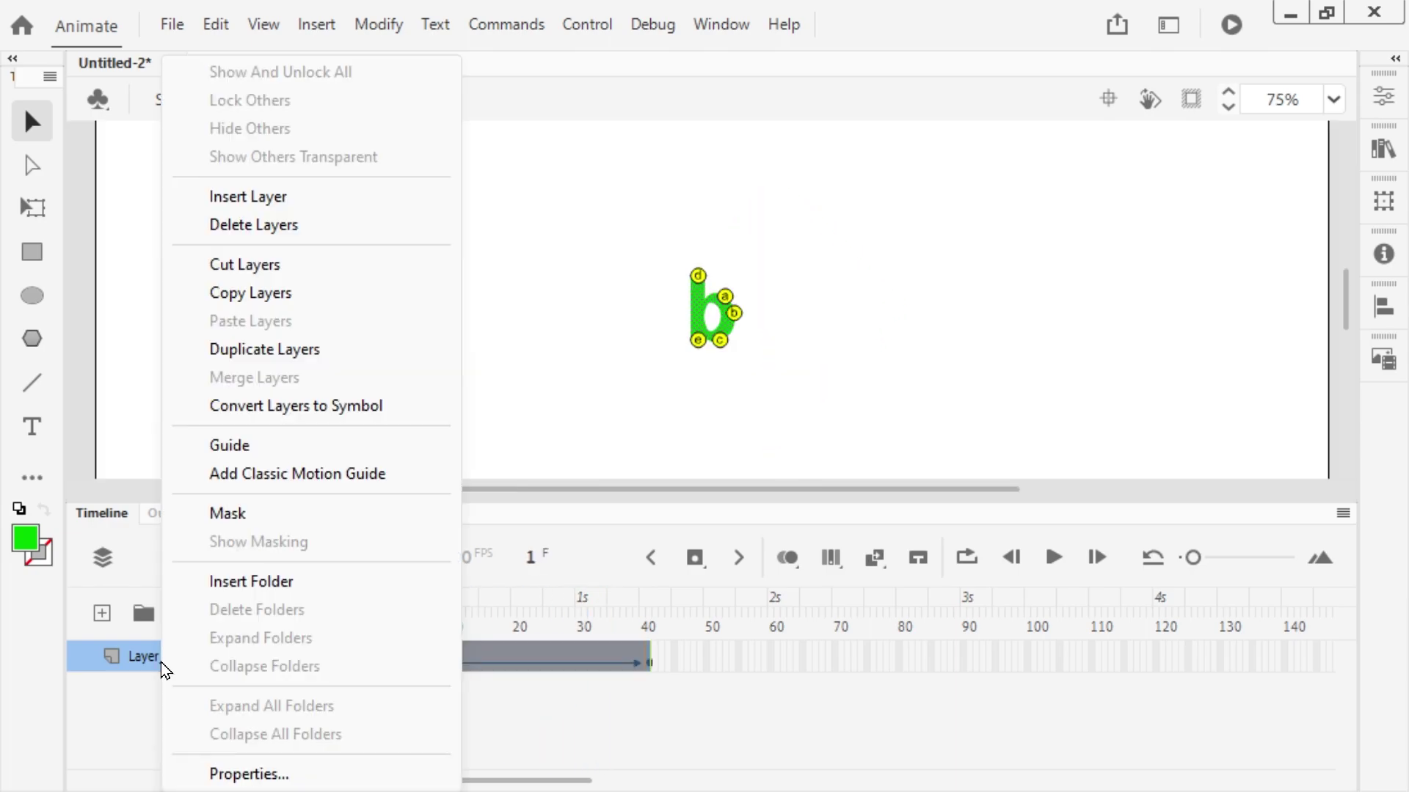
click(271, 411)
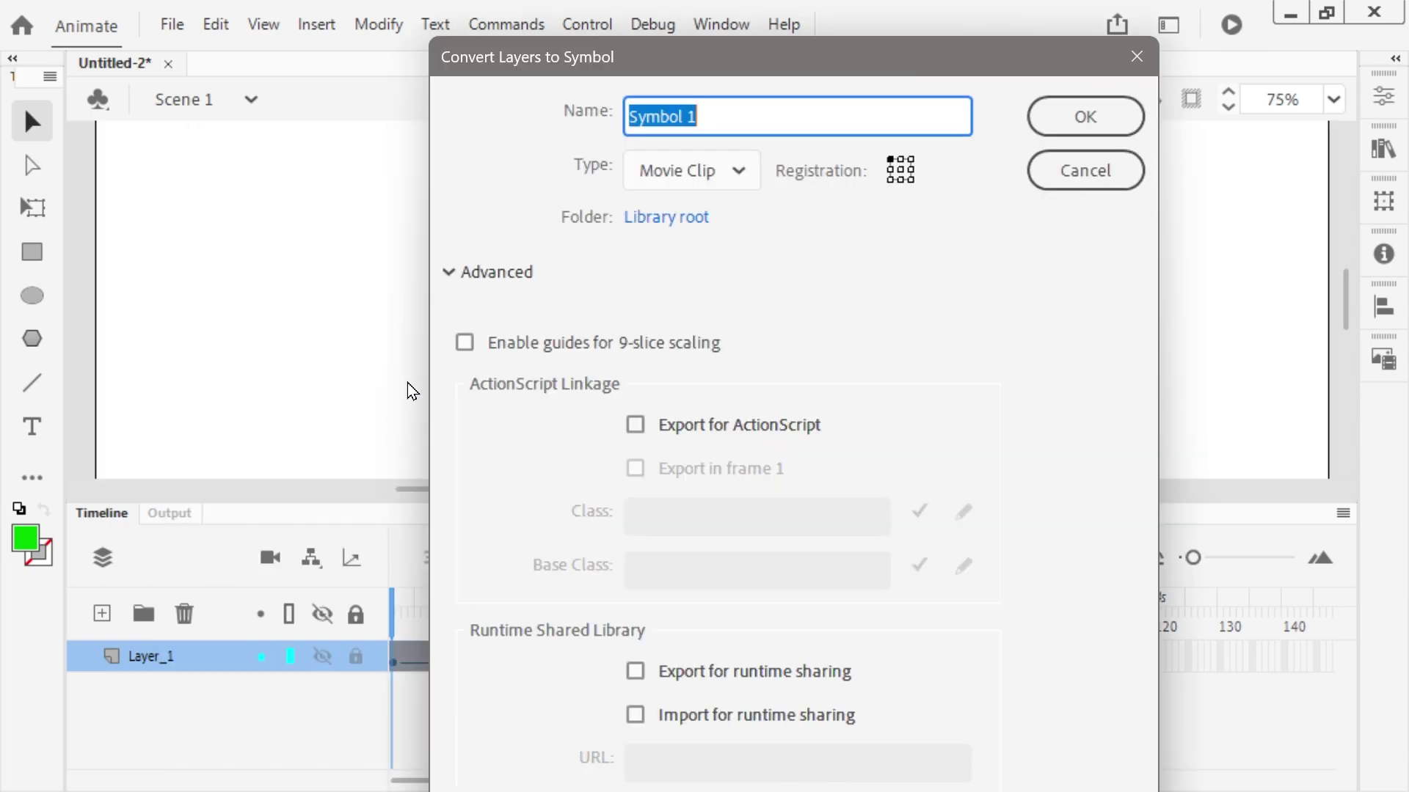
text(b)
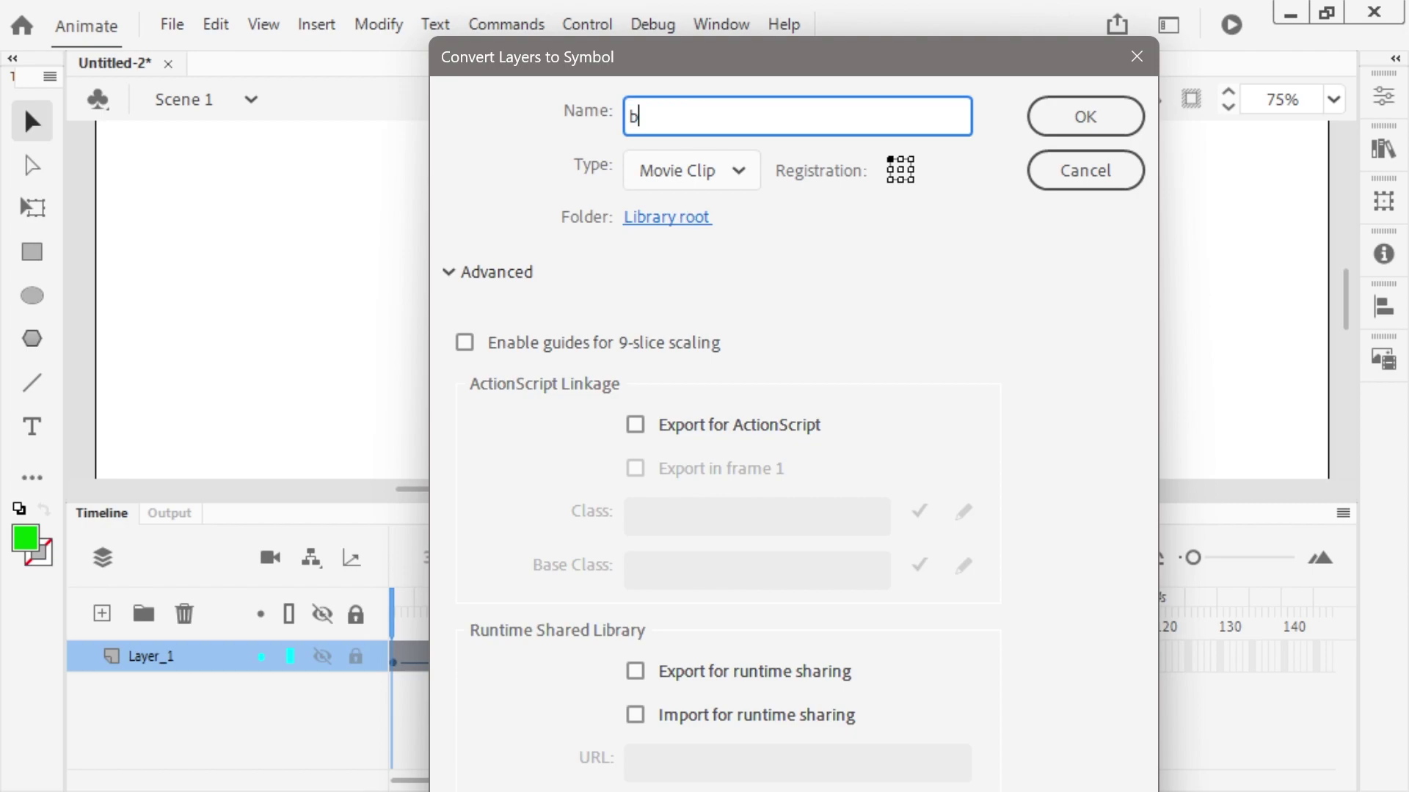
click(1068, 113)
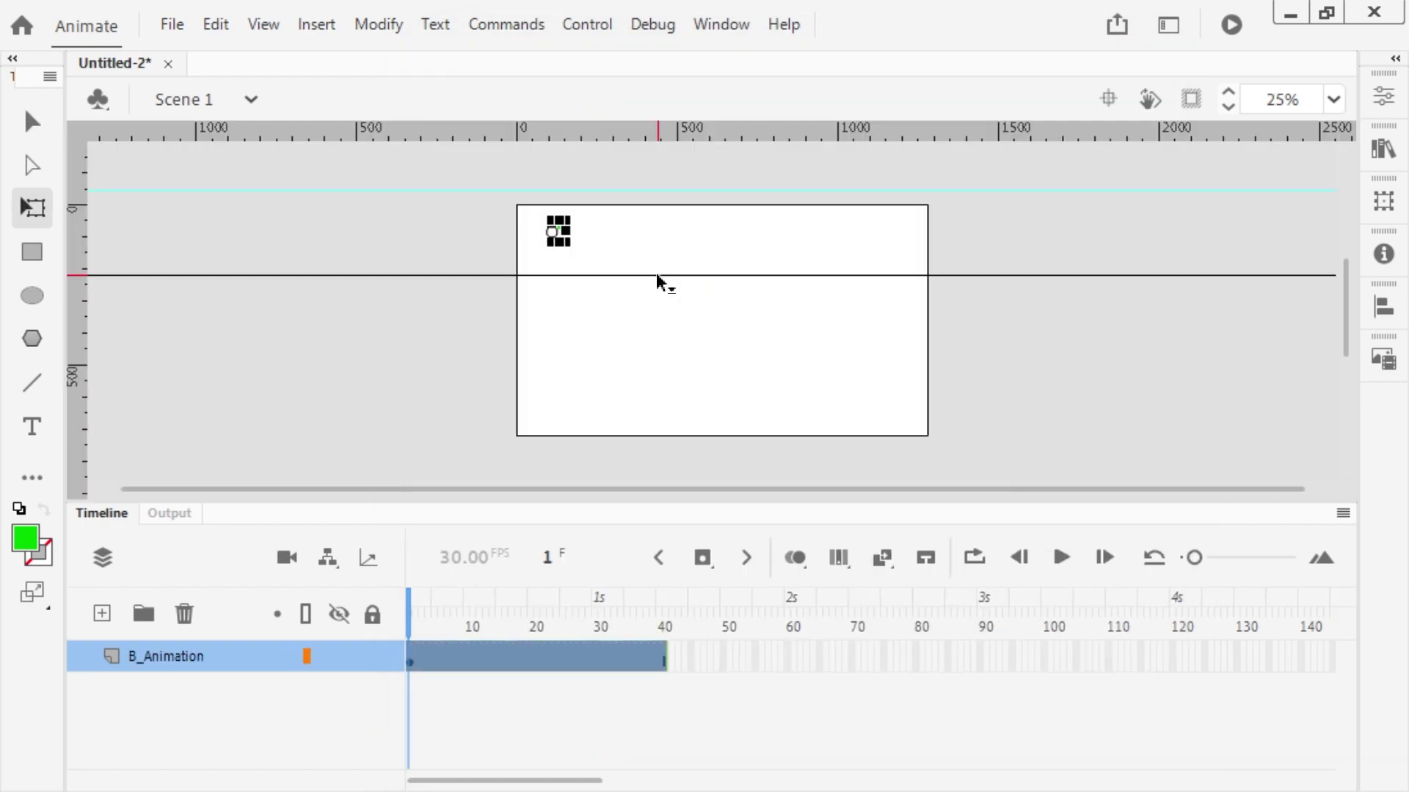
Place two more horizontal guides across the stage, one in its upper third and one in its lower third
mouse_move(656, 276)
mouse_down()
mouse_move(658, 297)
mouse_move(656, 242)
mouse_move(650, 279)
mouse_up()
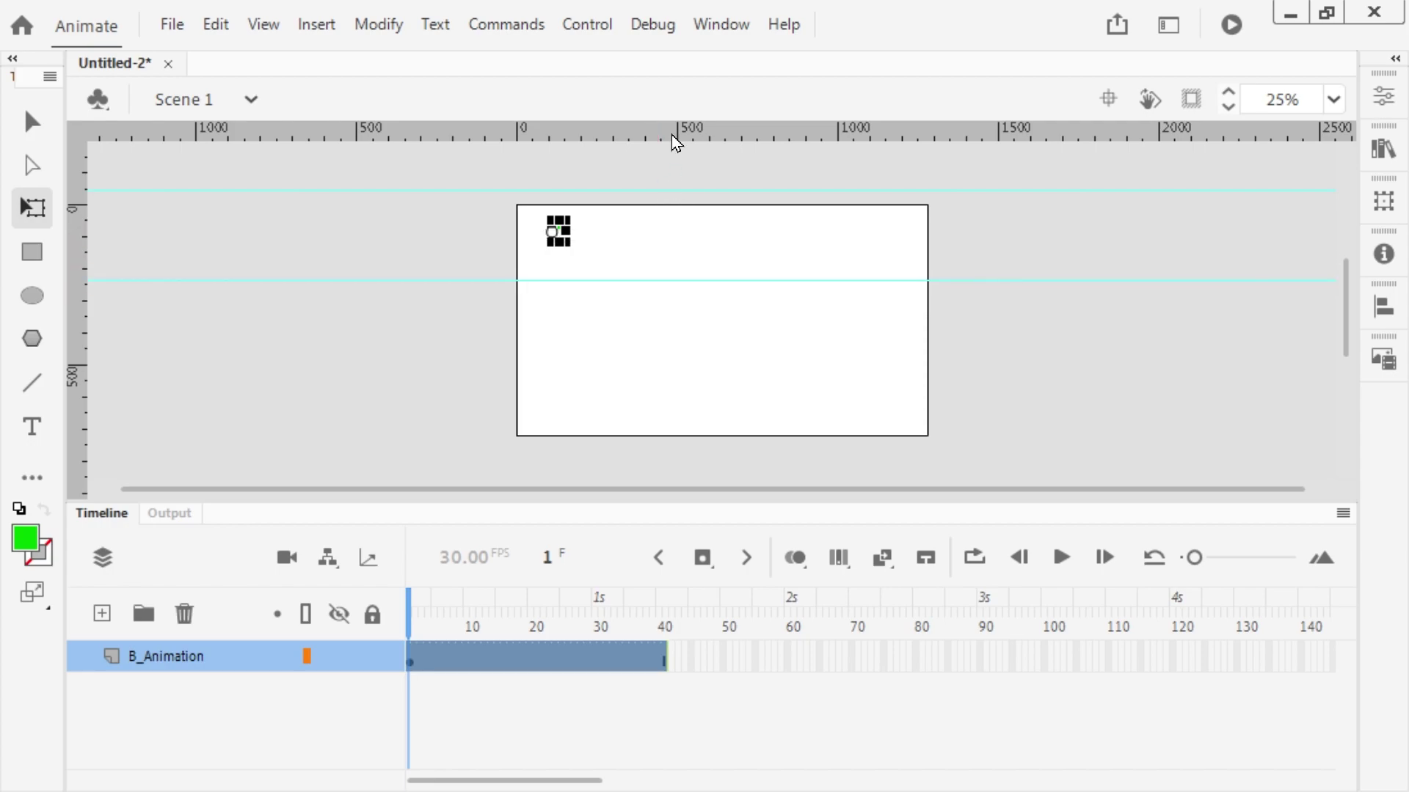
drag(666, 134, 657, 361)
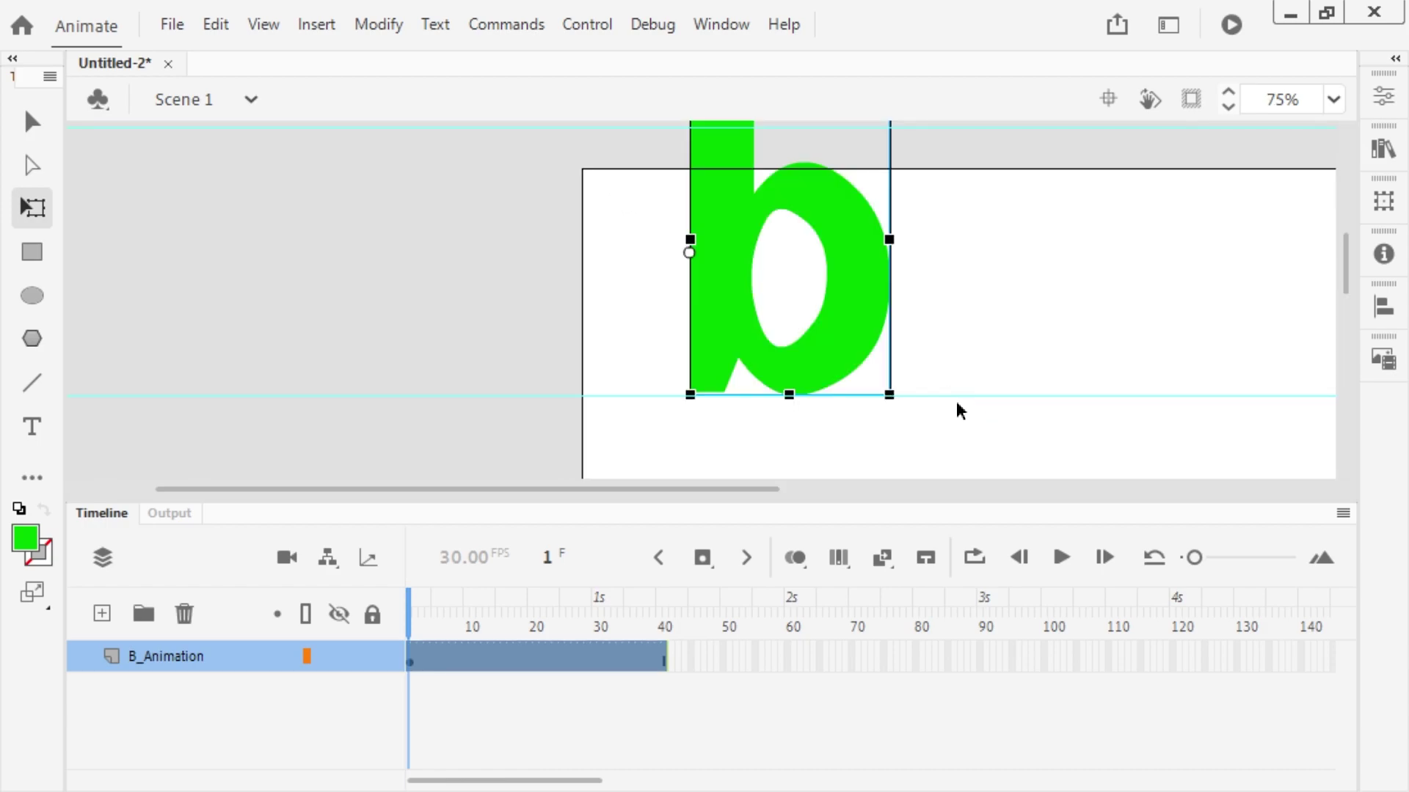
Duplicate the b instance along the guides to make a row of three with a staggered row of two below it
click(1333, 100)
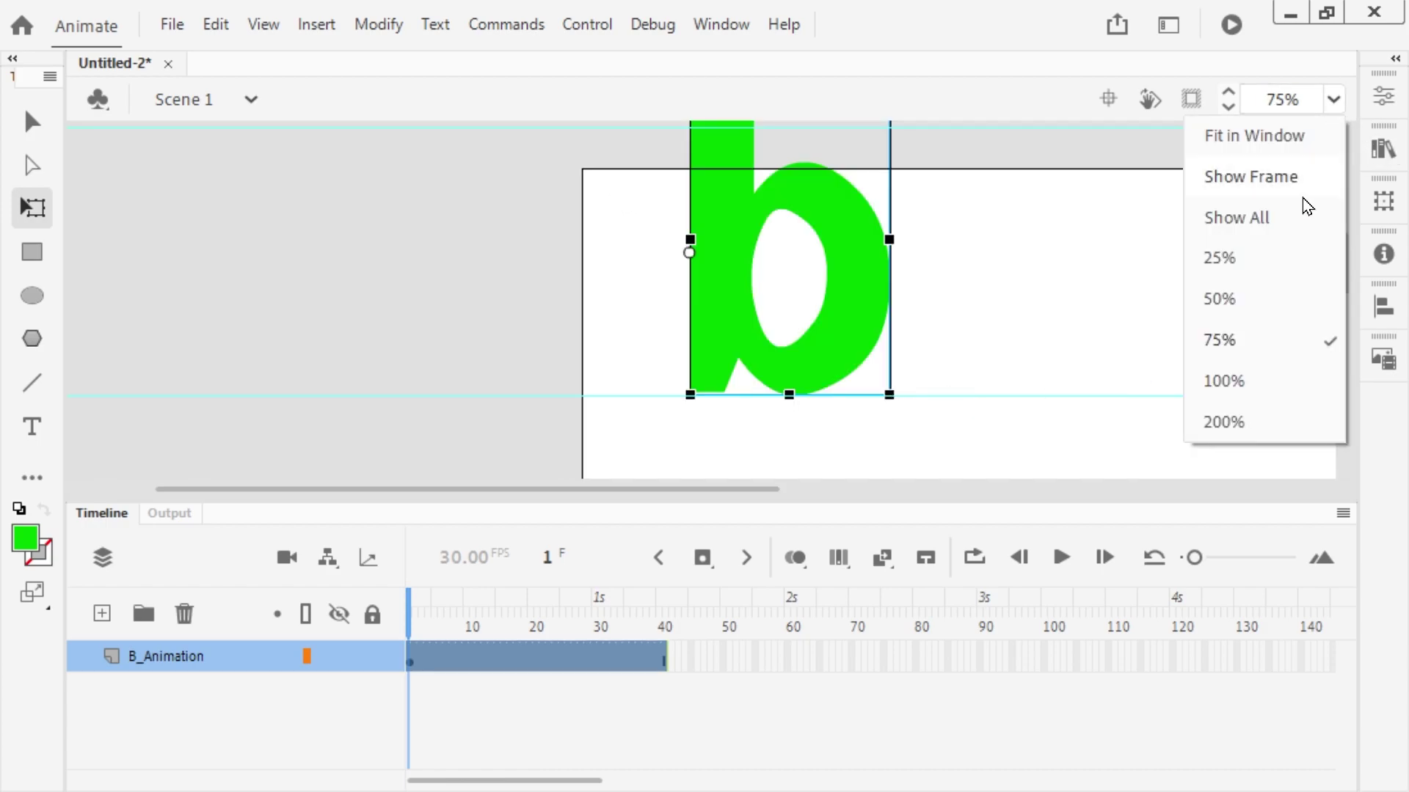
click(1241, 268)
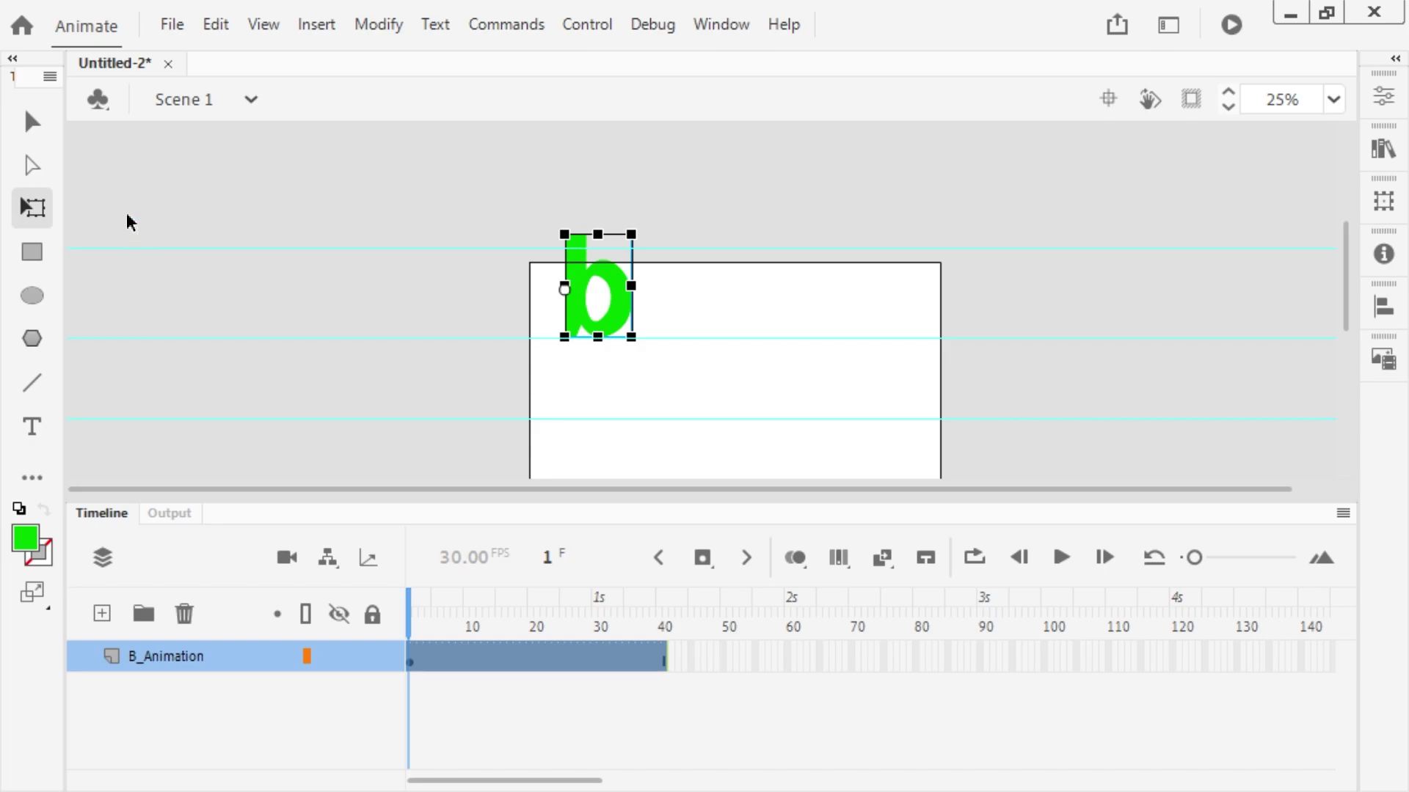
click(32, 121)
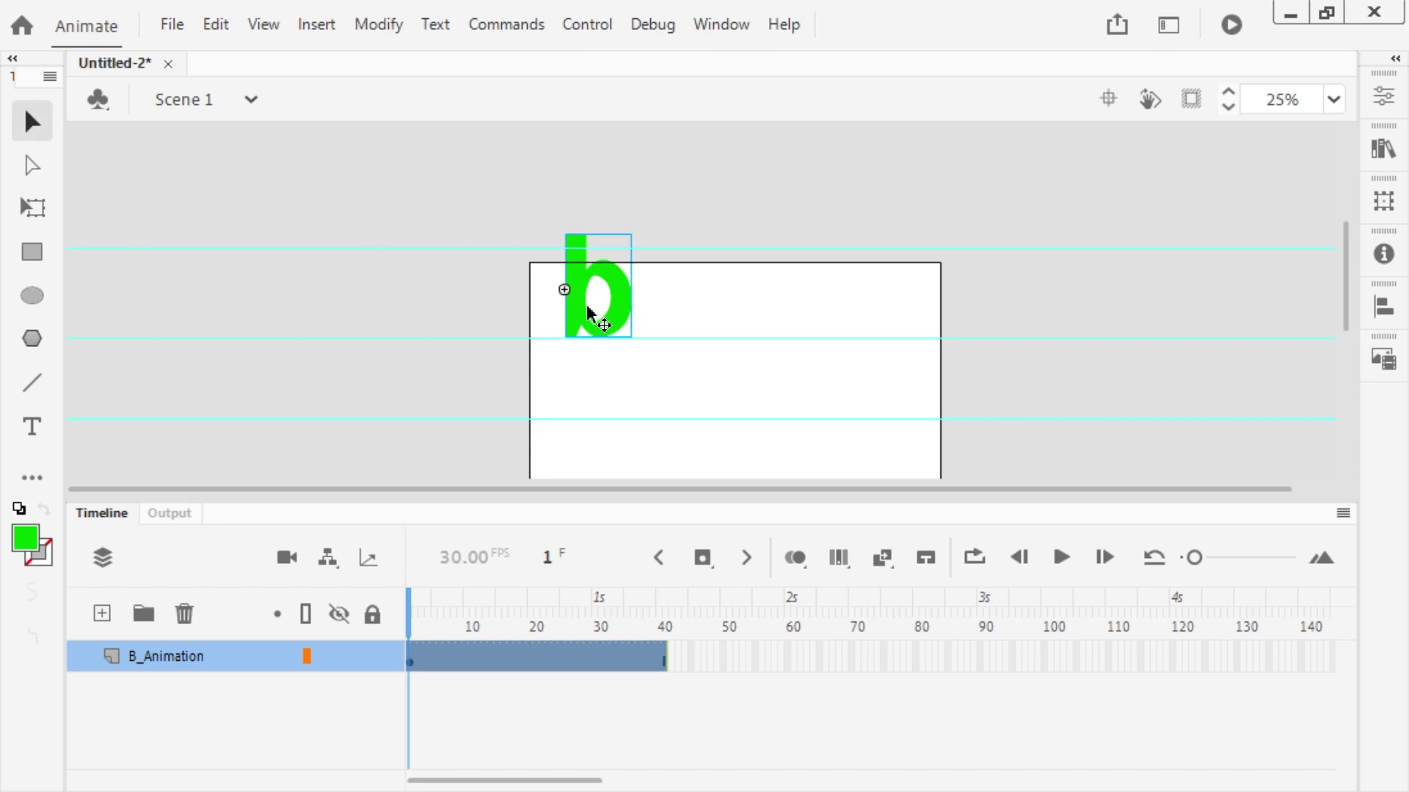
drag(587, 305, 653, 402)
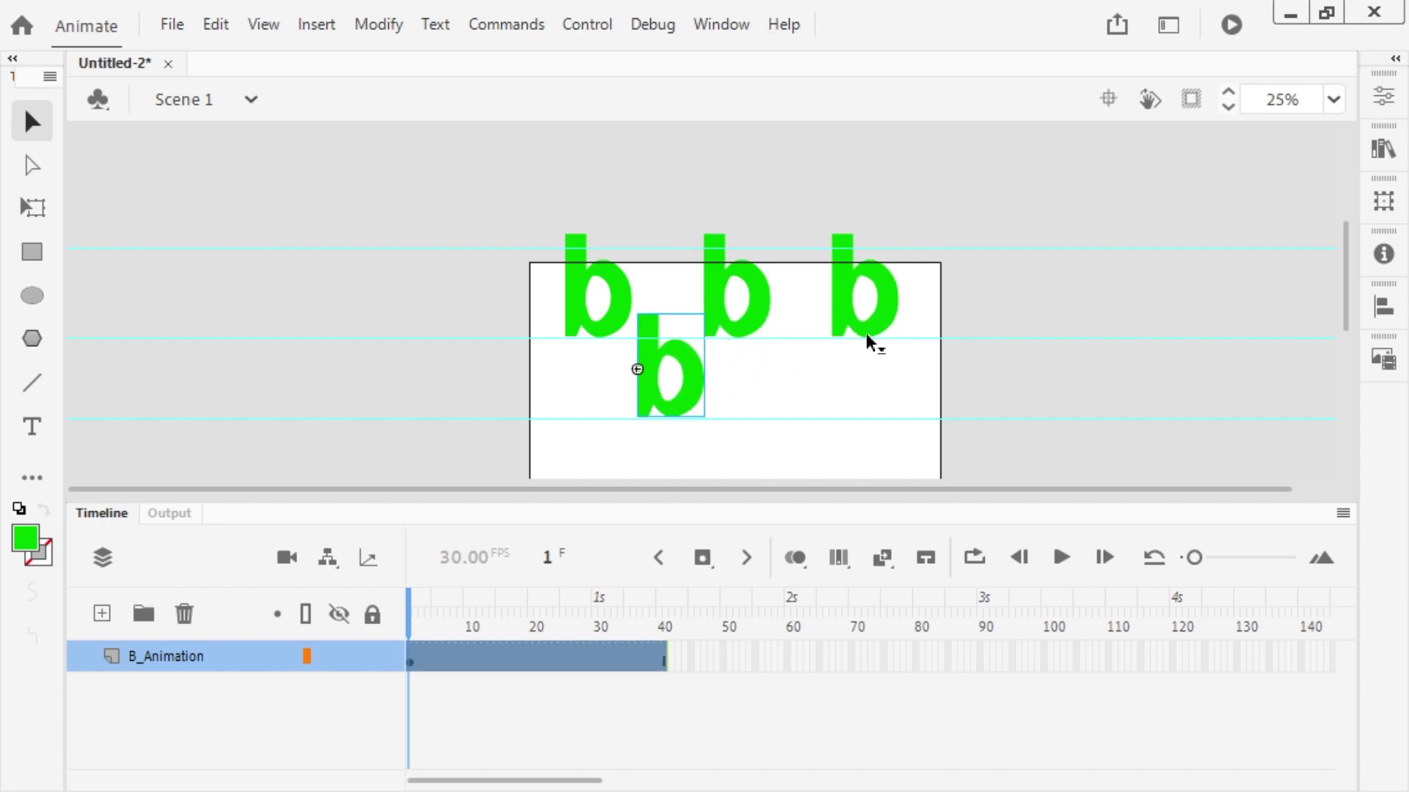
drag(861, 311, 792, 375)
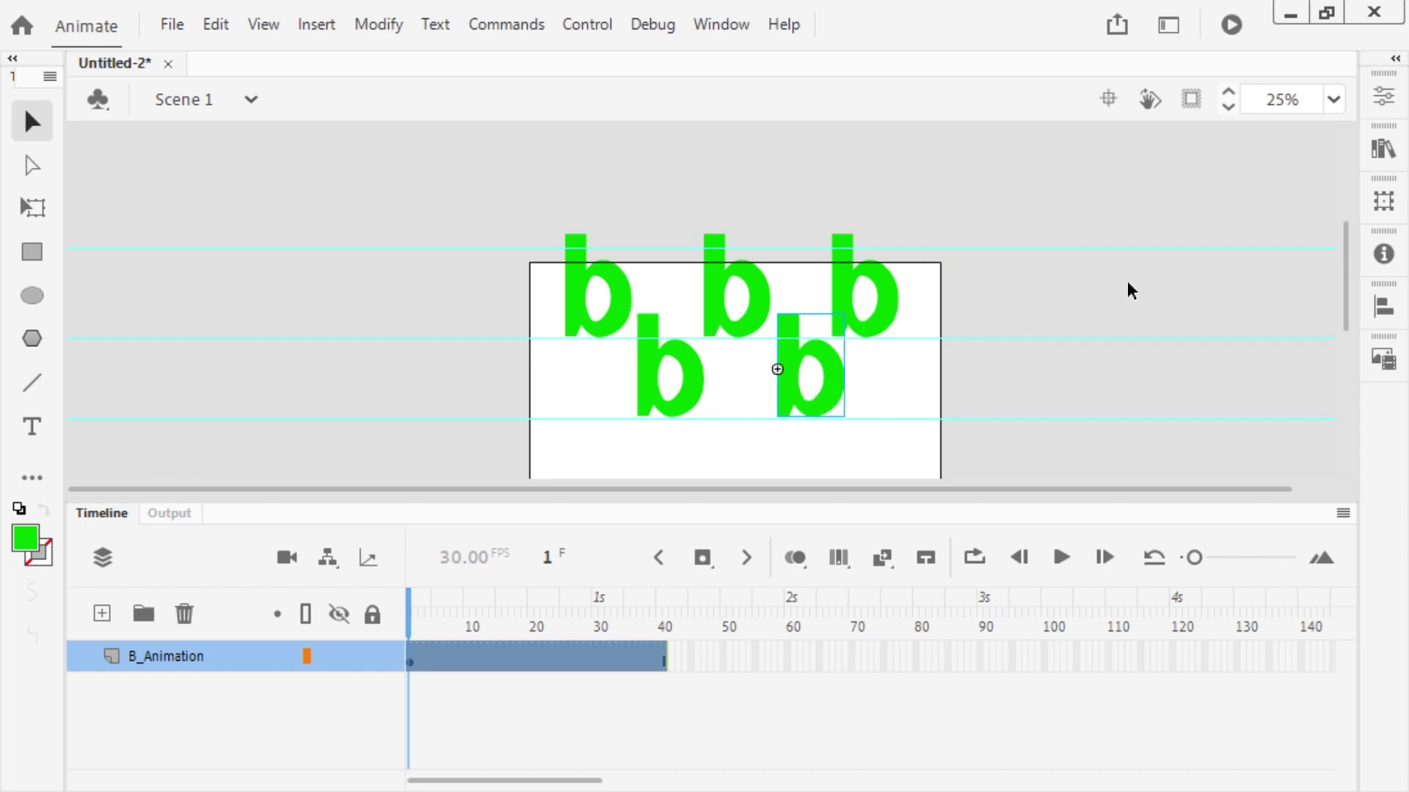
Duplicate the b instances from the middle row to form a third row of three along the stage's lower edge
drag(1349, 245, 1347, 268)
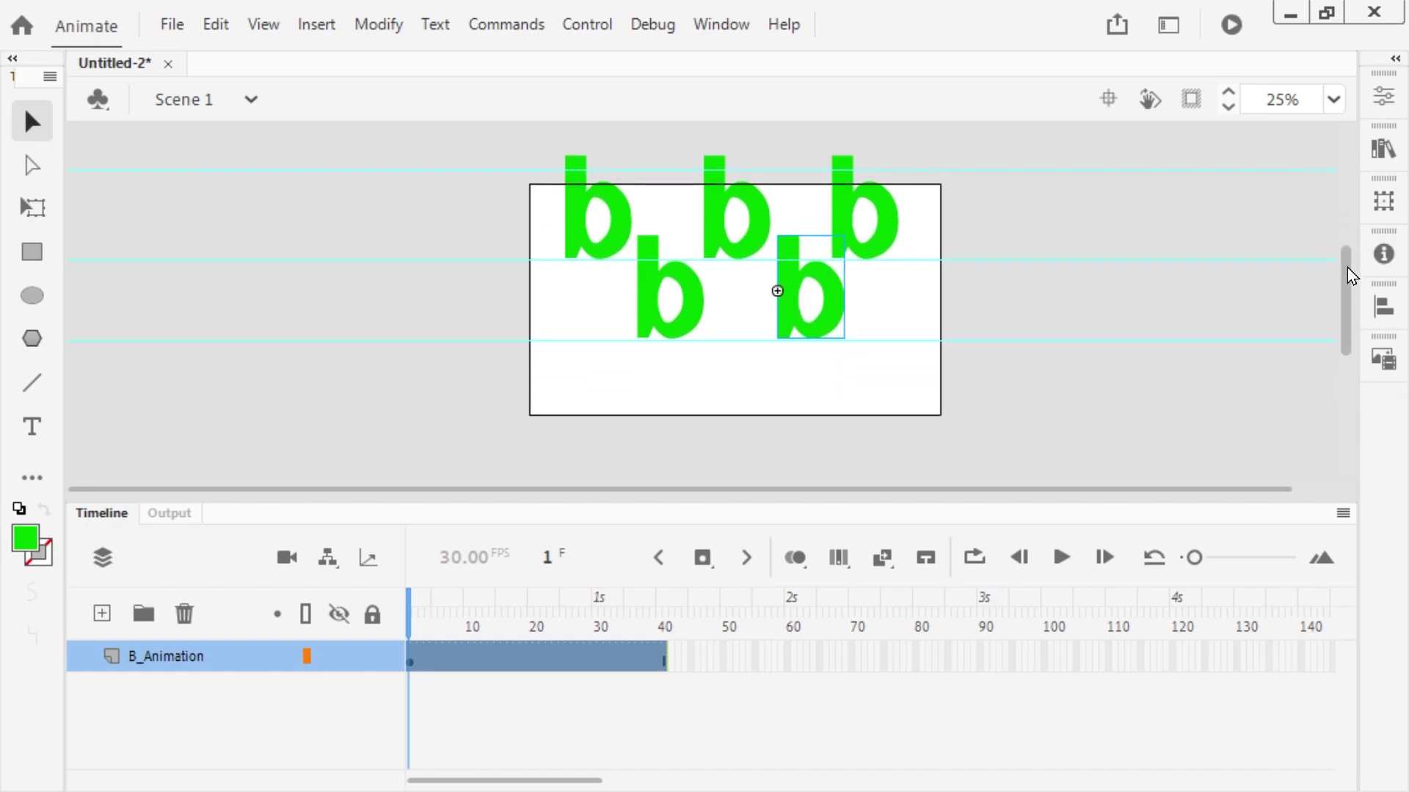
drag(657, 315, 582, 389)
drag(811, 323, 727, 385)
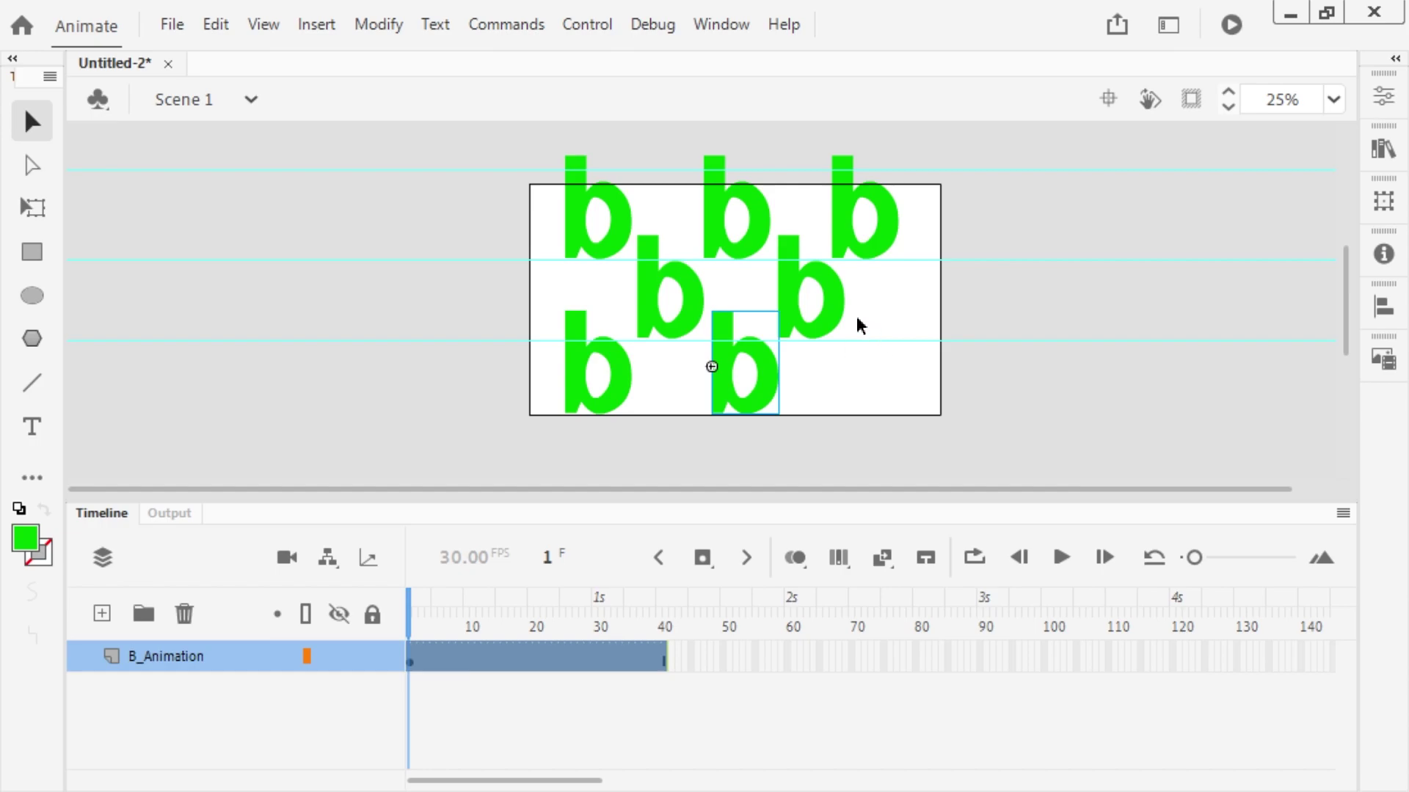
drag(833, 321, 900, 390)
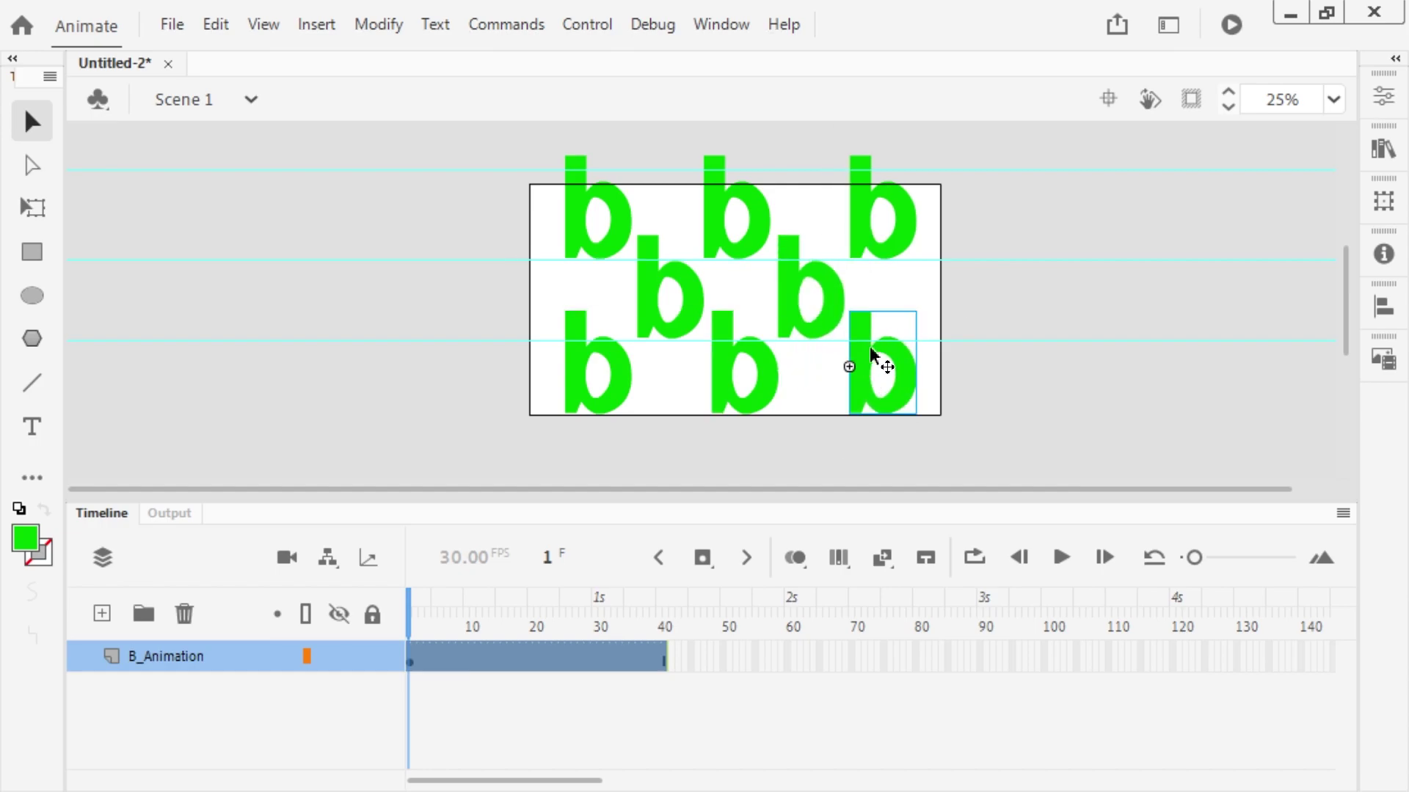
Test the movie to preview the tweened letter pattern, and close the preview
key(ctrl+Return)
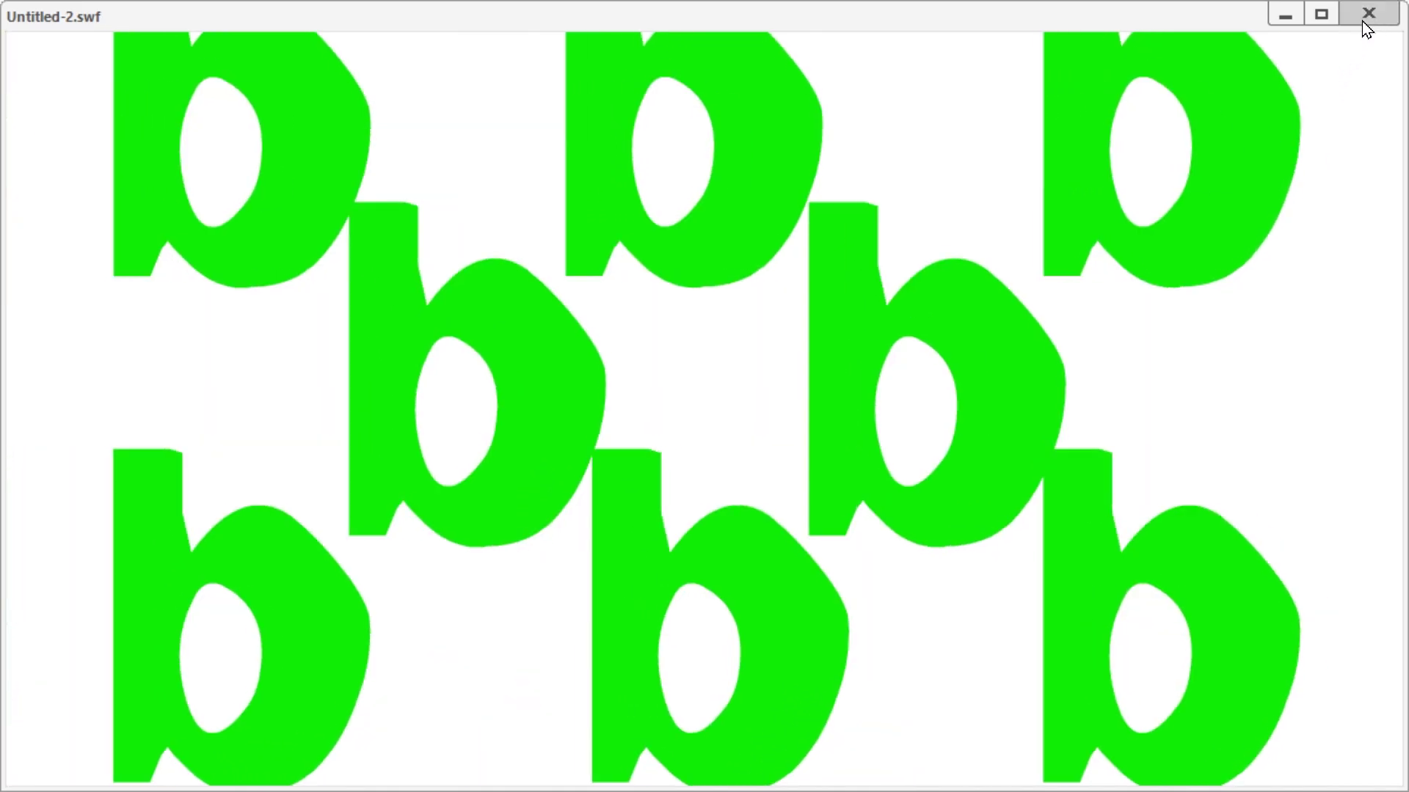
click(1366, 16)
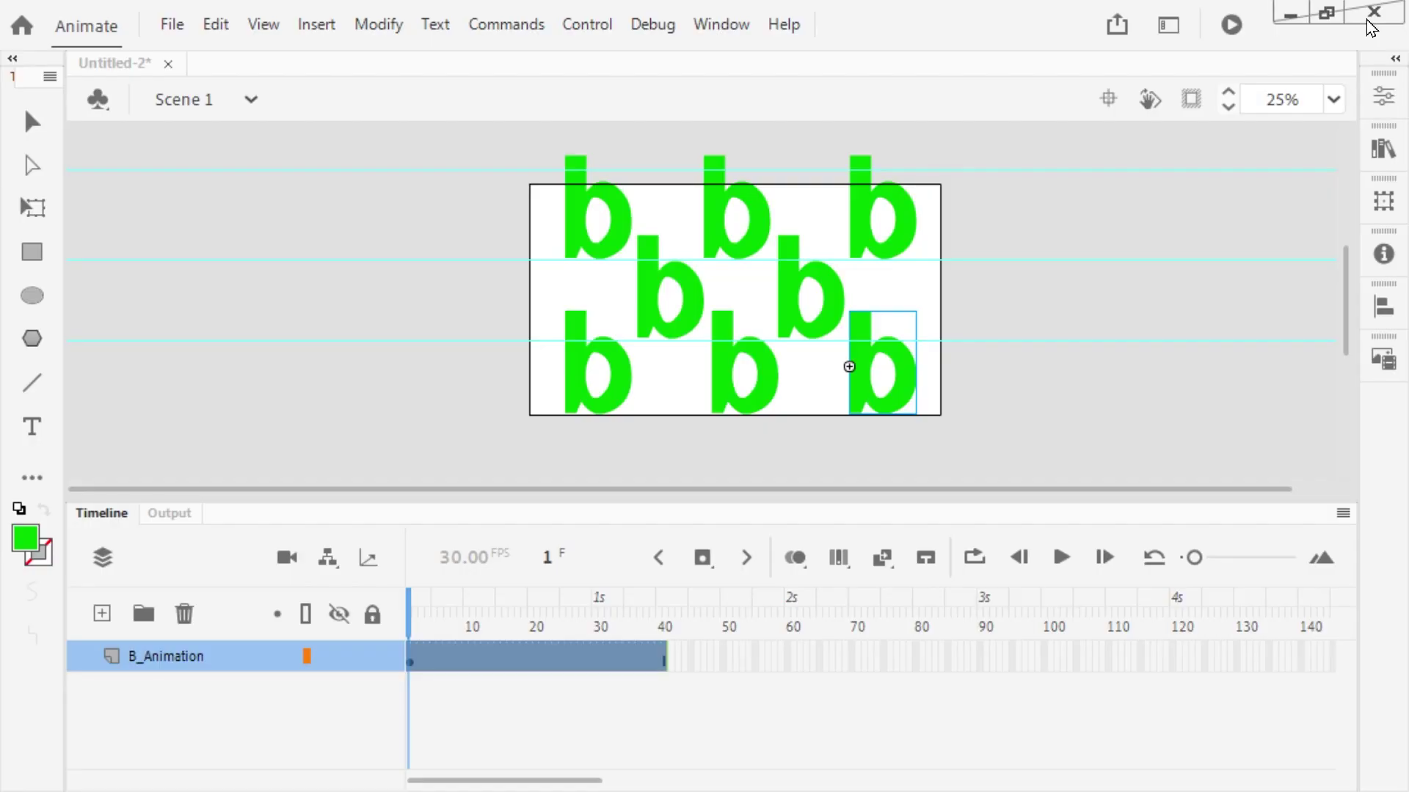
Flip the second b of the middle row horizontally and shift it right to space it from its neighbour
click(789, 306)
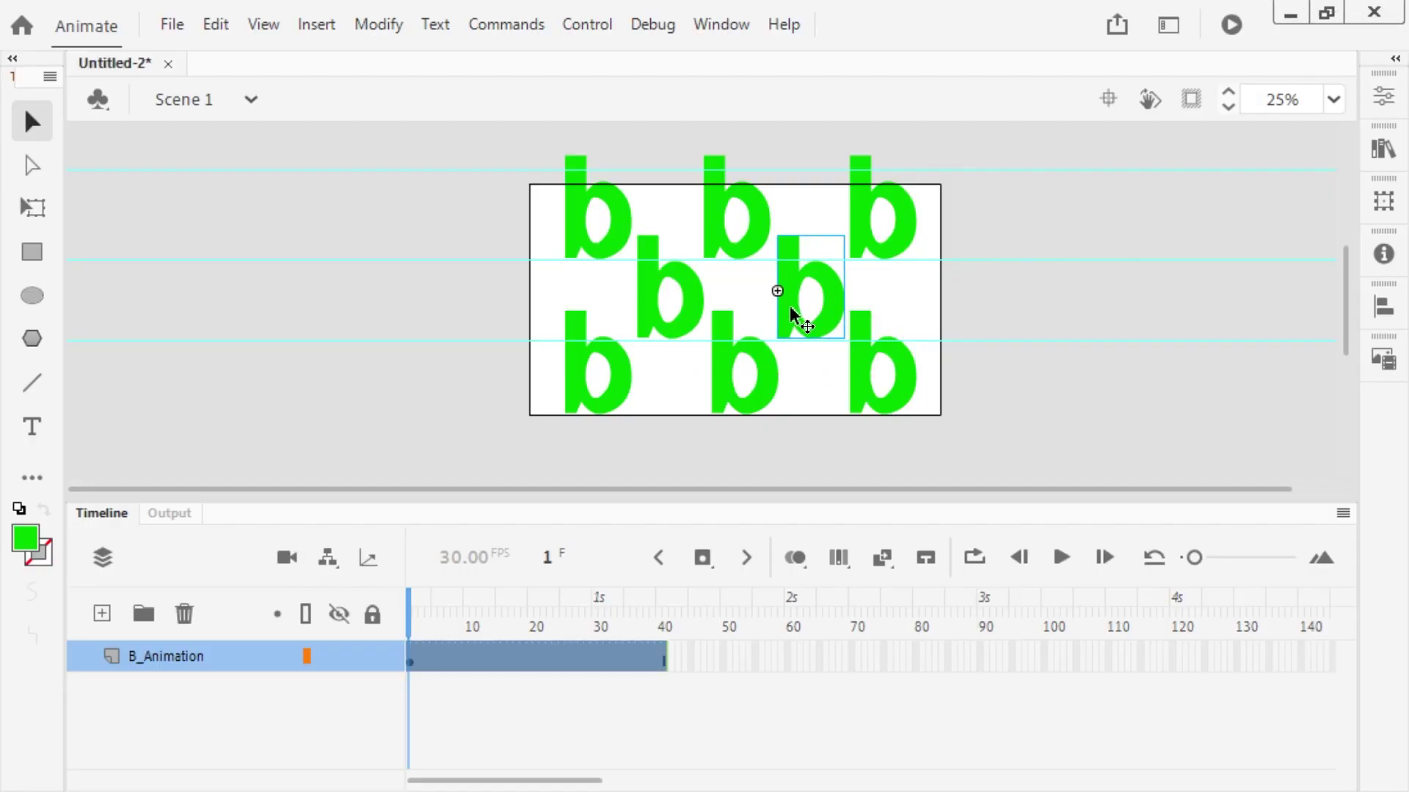
right_click(789, 305)
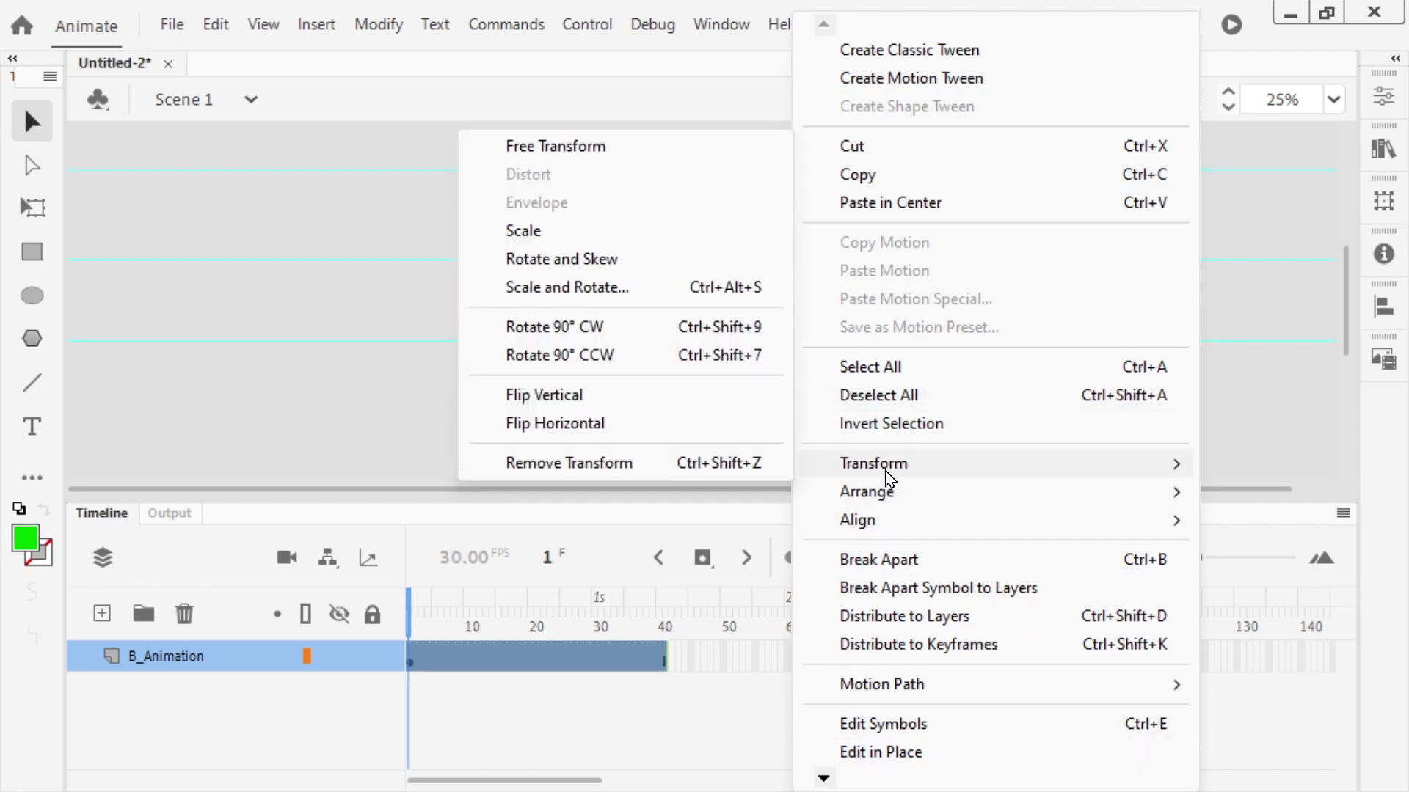
click(628, 432)
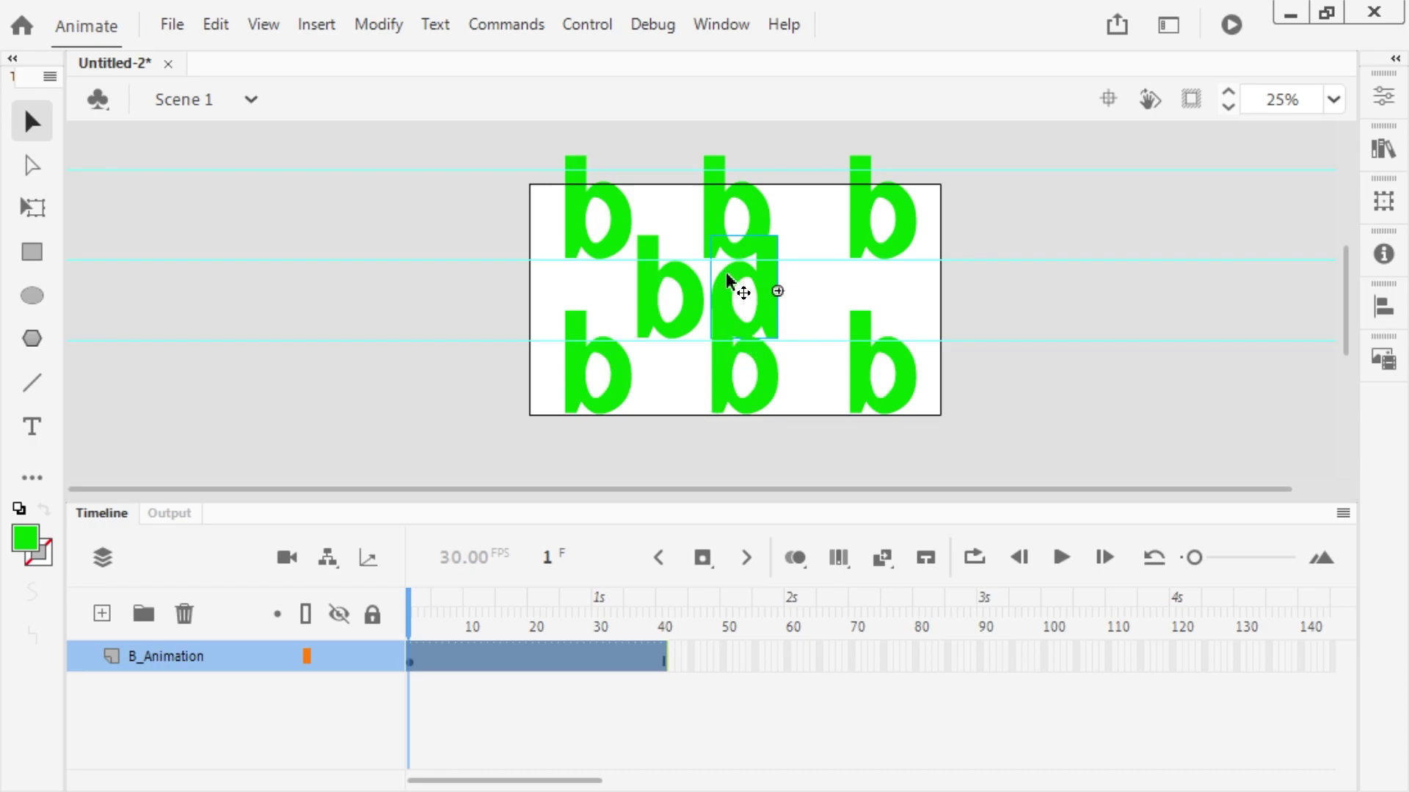
drag(743, 274, 772, 275)
Rotate the lower row's letters 90° counterclockwise and the upper row's 90° clockwise, placing the rows along the stage's lower and upper edges
drag(873, 311, 893, 359)
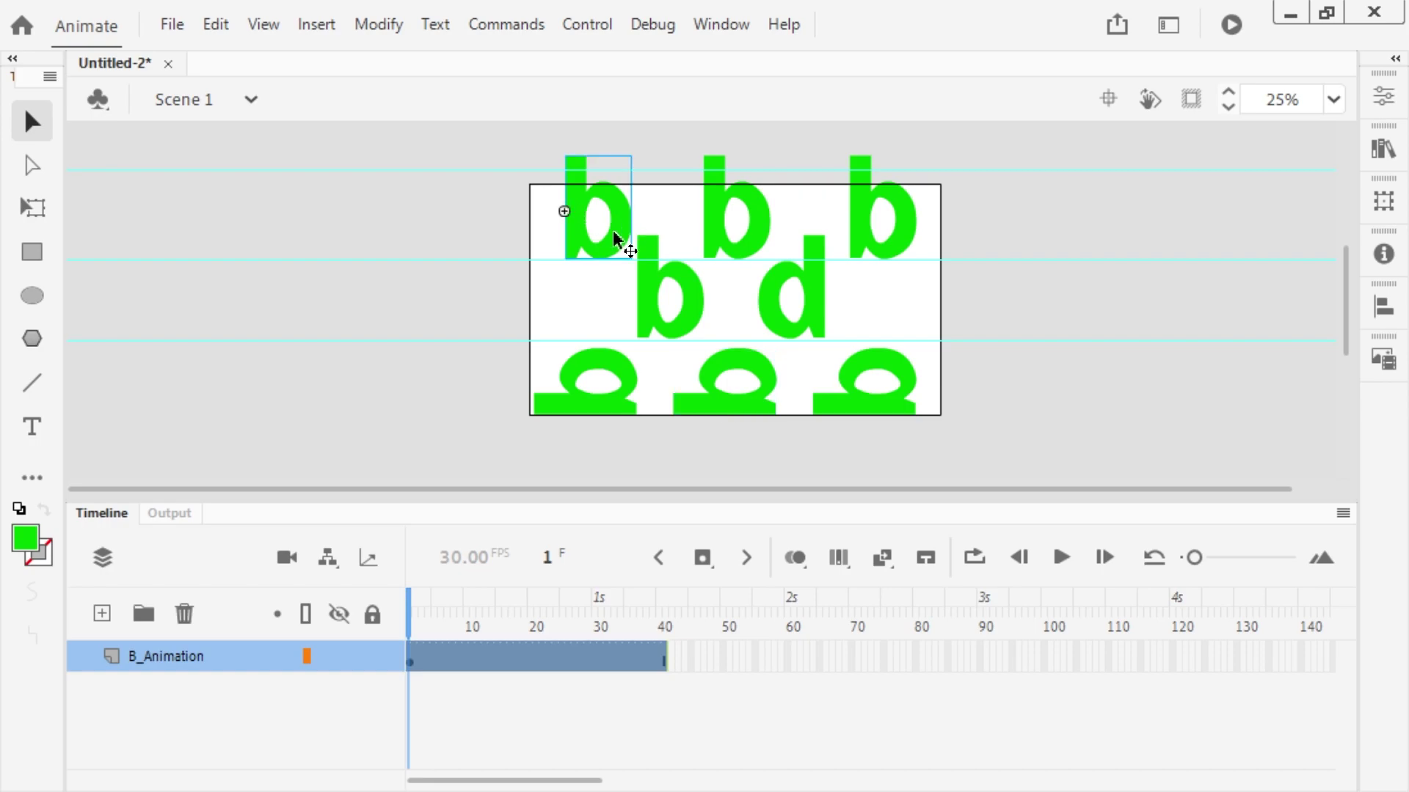
right_click(607, 204)
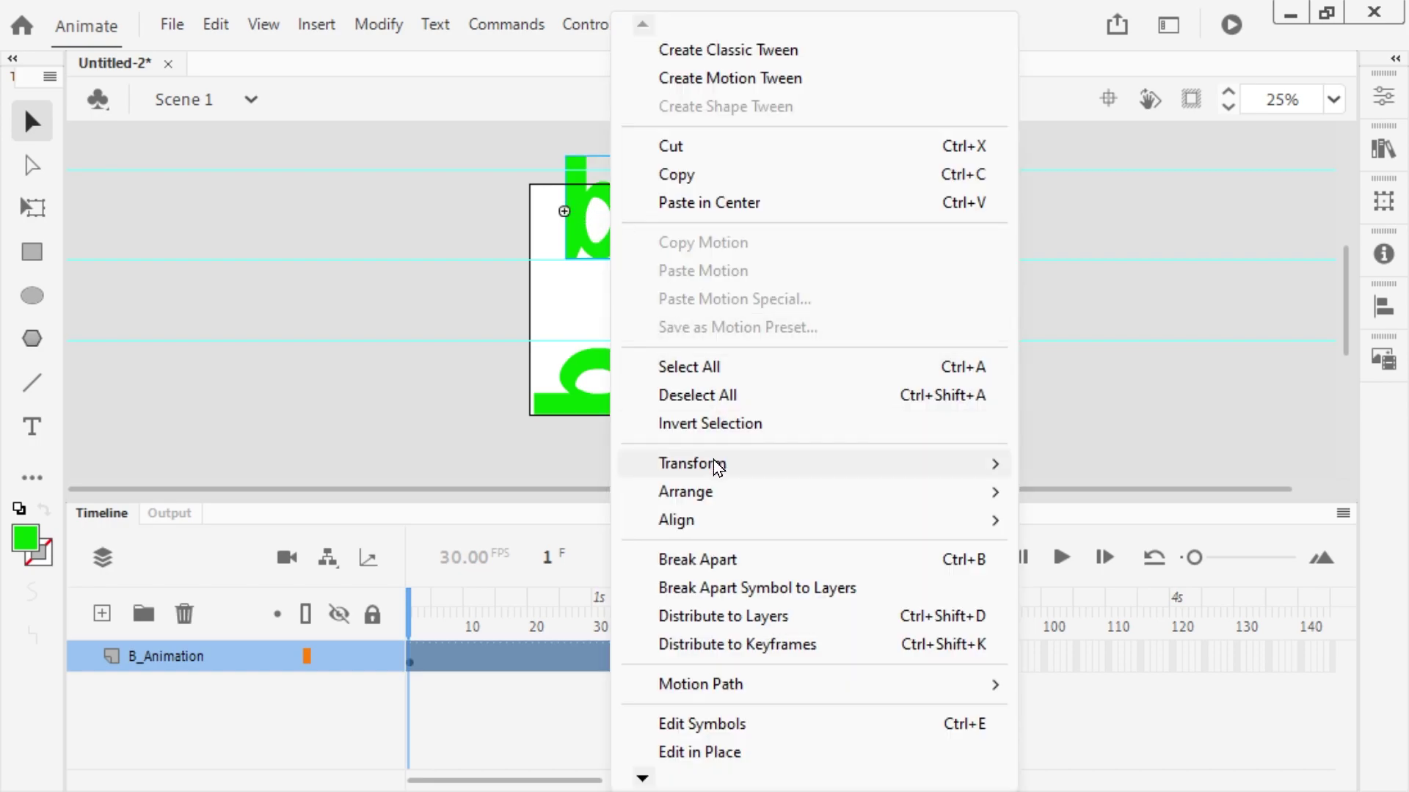
mouse_move(862, 465)
click(1106, 333)
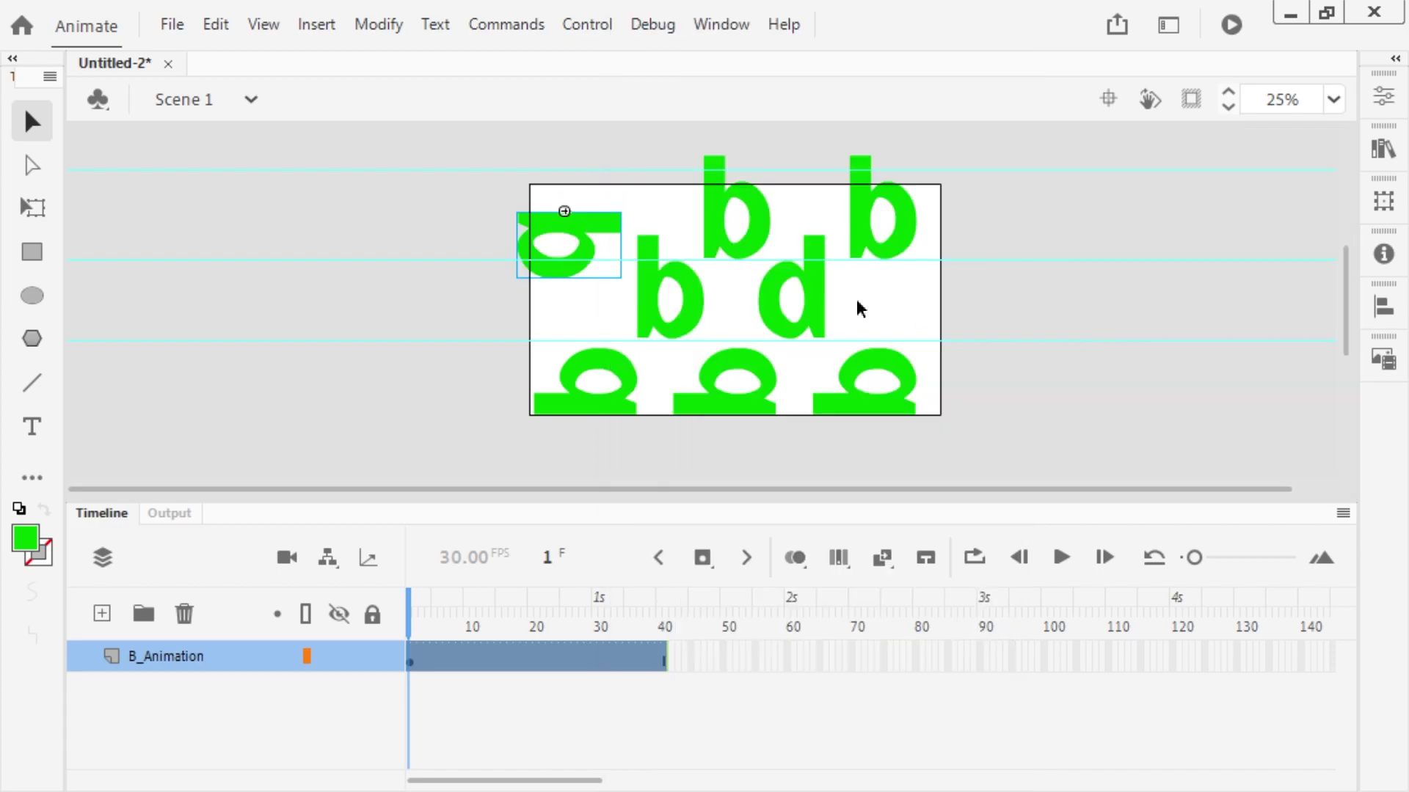
drag(541, 234, 556, 218)
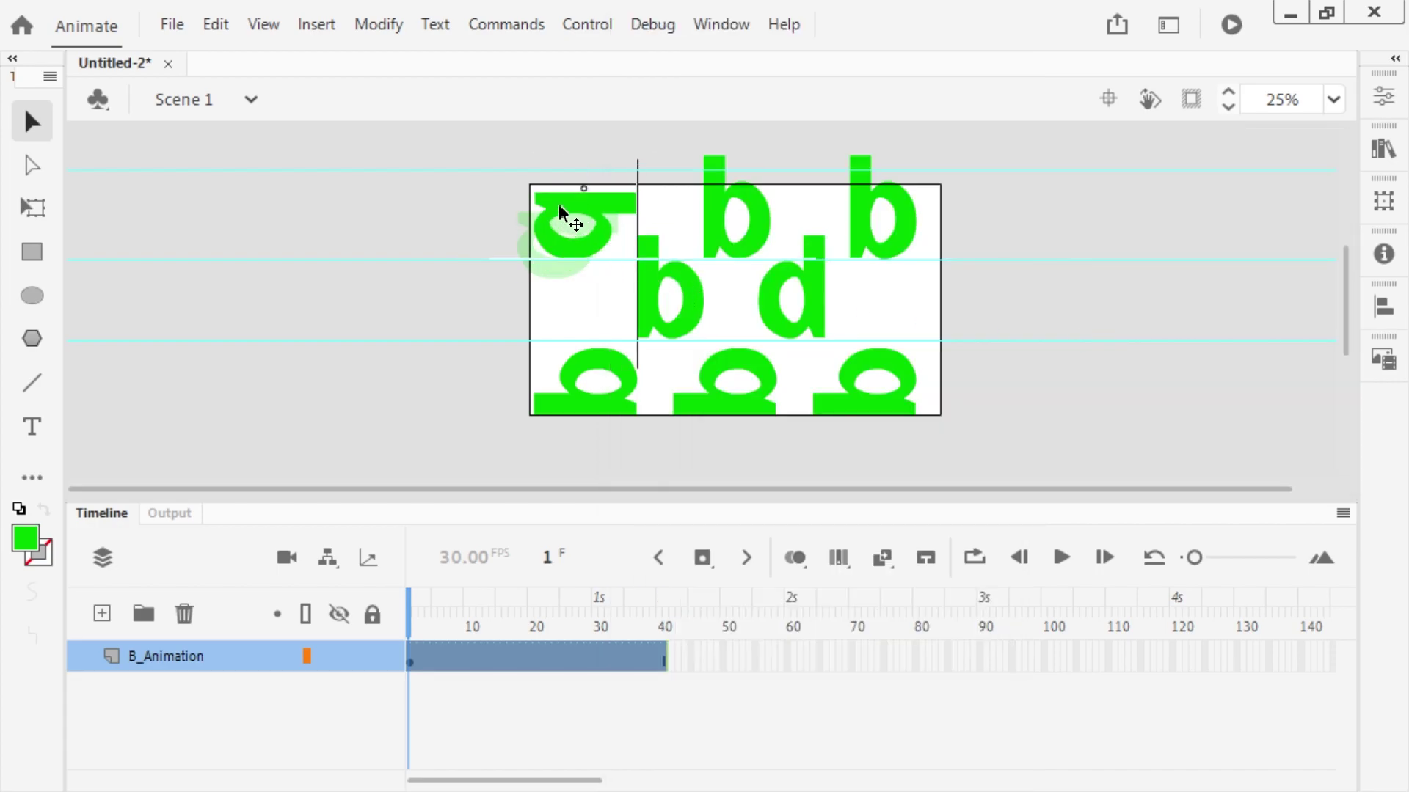
drag(560, 213, 560, 204)
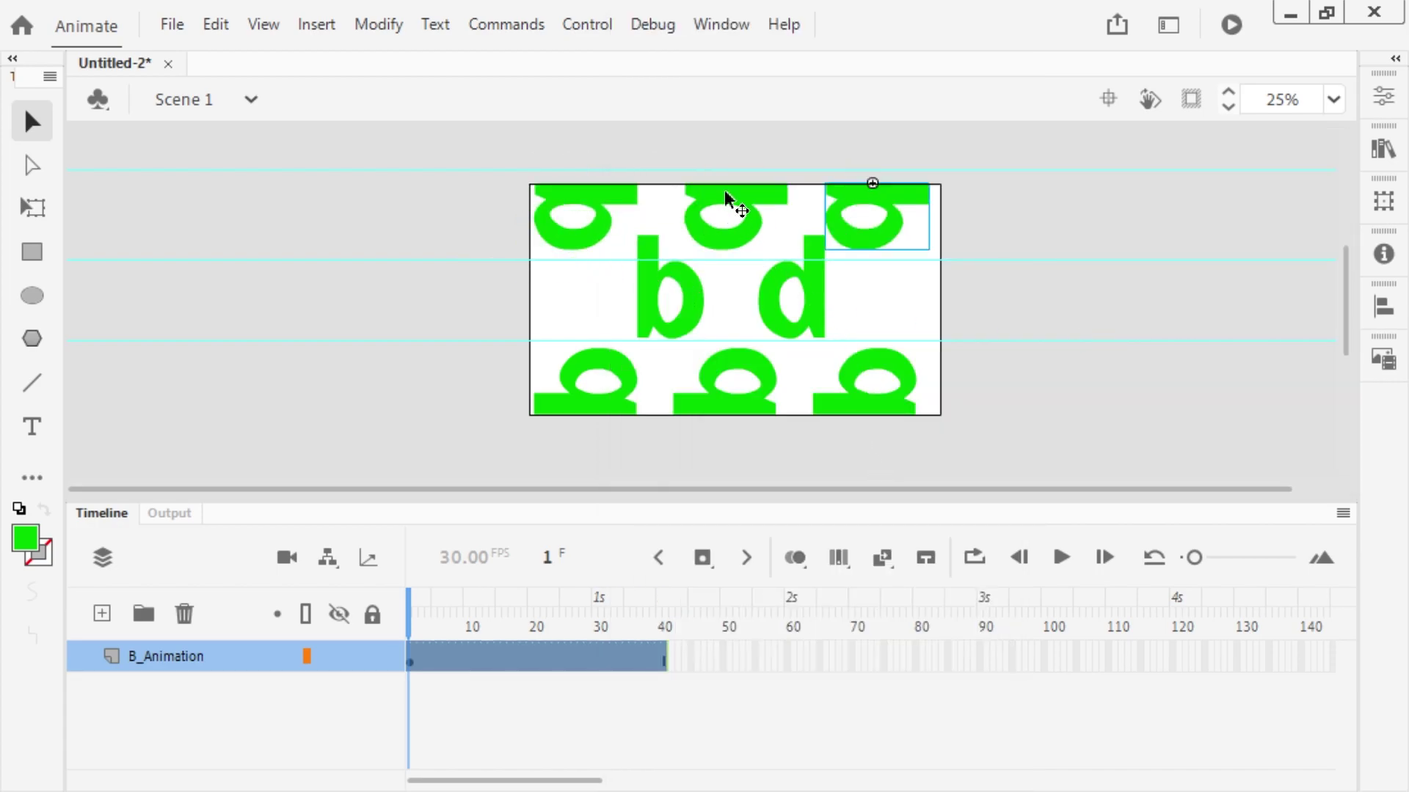
drag(727, 190, 716, 189)
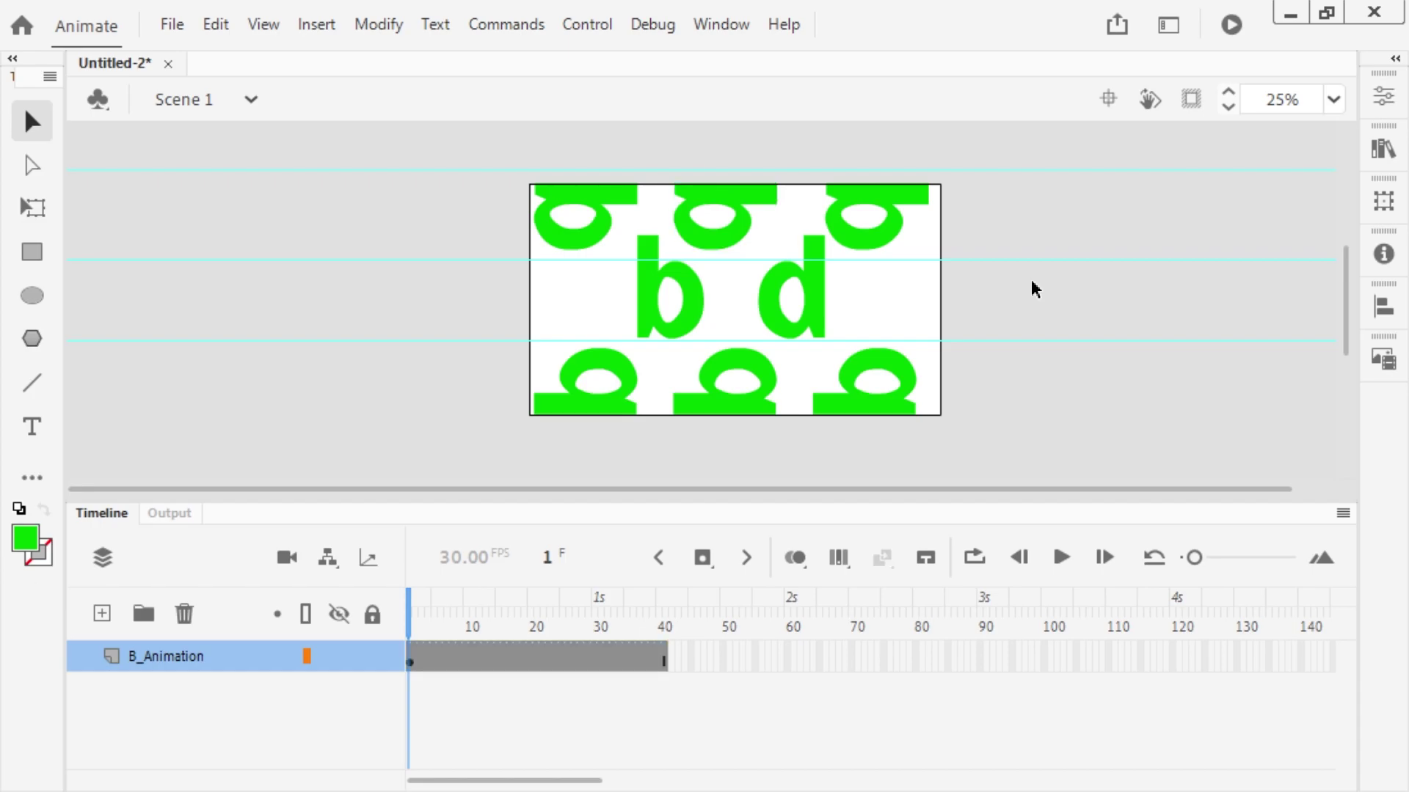
Test the movie to preview the flipped and rotated letter pattern, and close the preview
key(ctrl+Return)
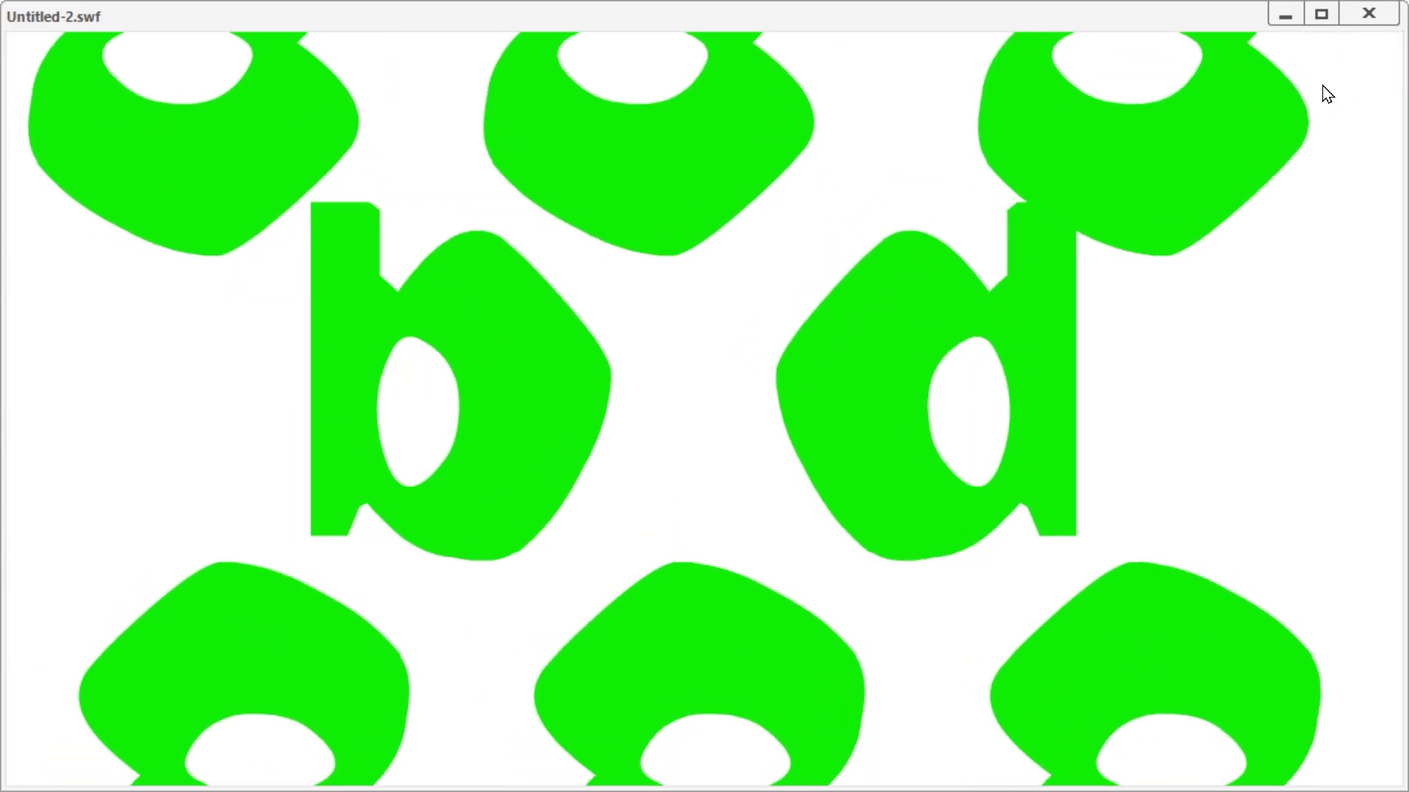
click(1369, 13)
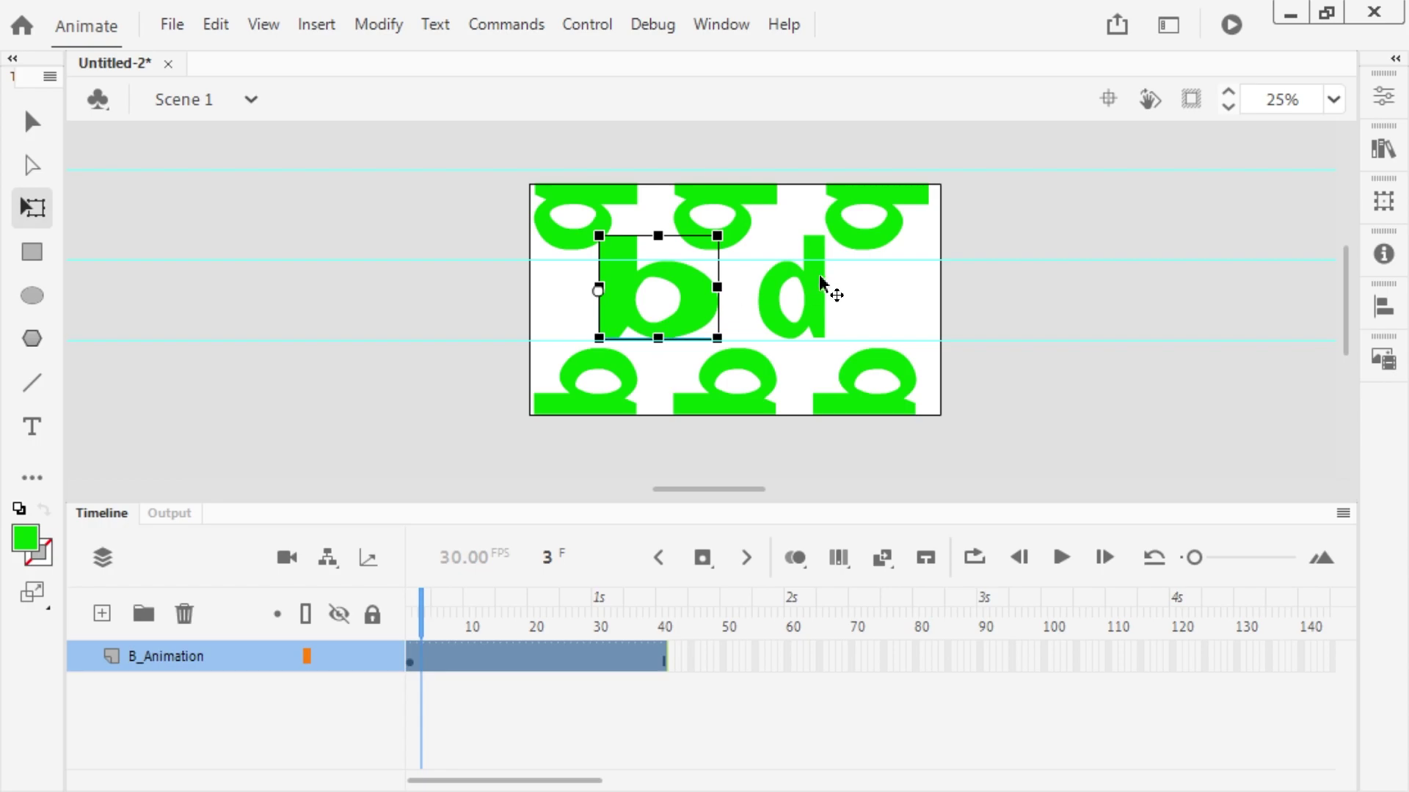
Widen the middle row's two letters with Free Transform until their bowls meet at the stage's centre, and preview the movie
drag(815, 284, 753, 288)
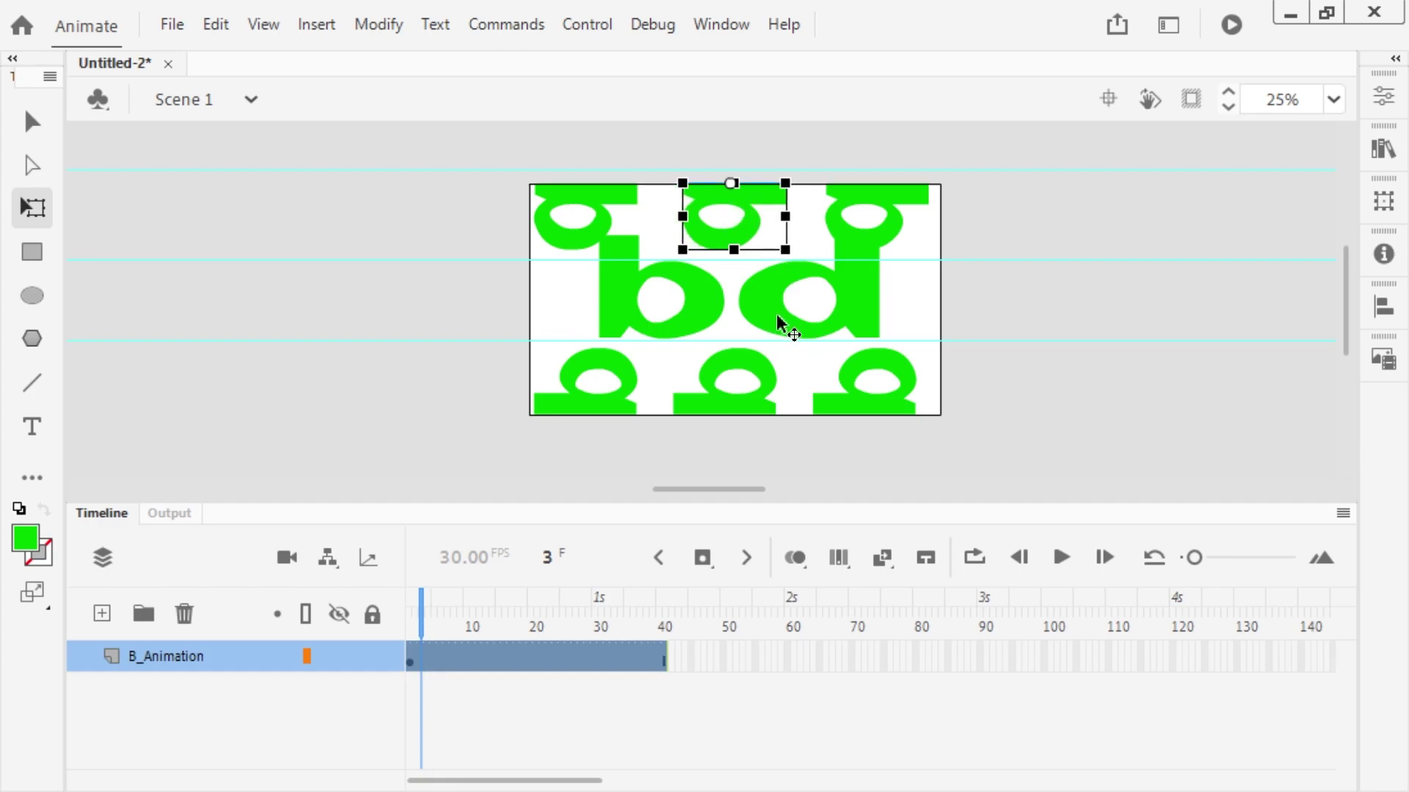
key(ctrl+Return)
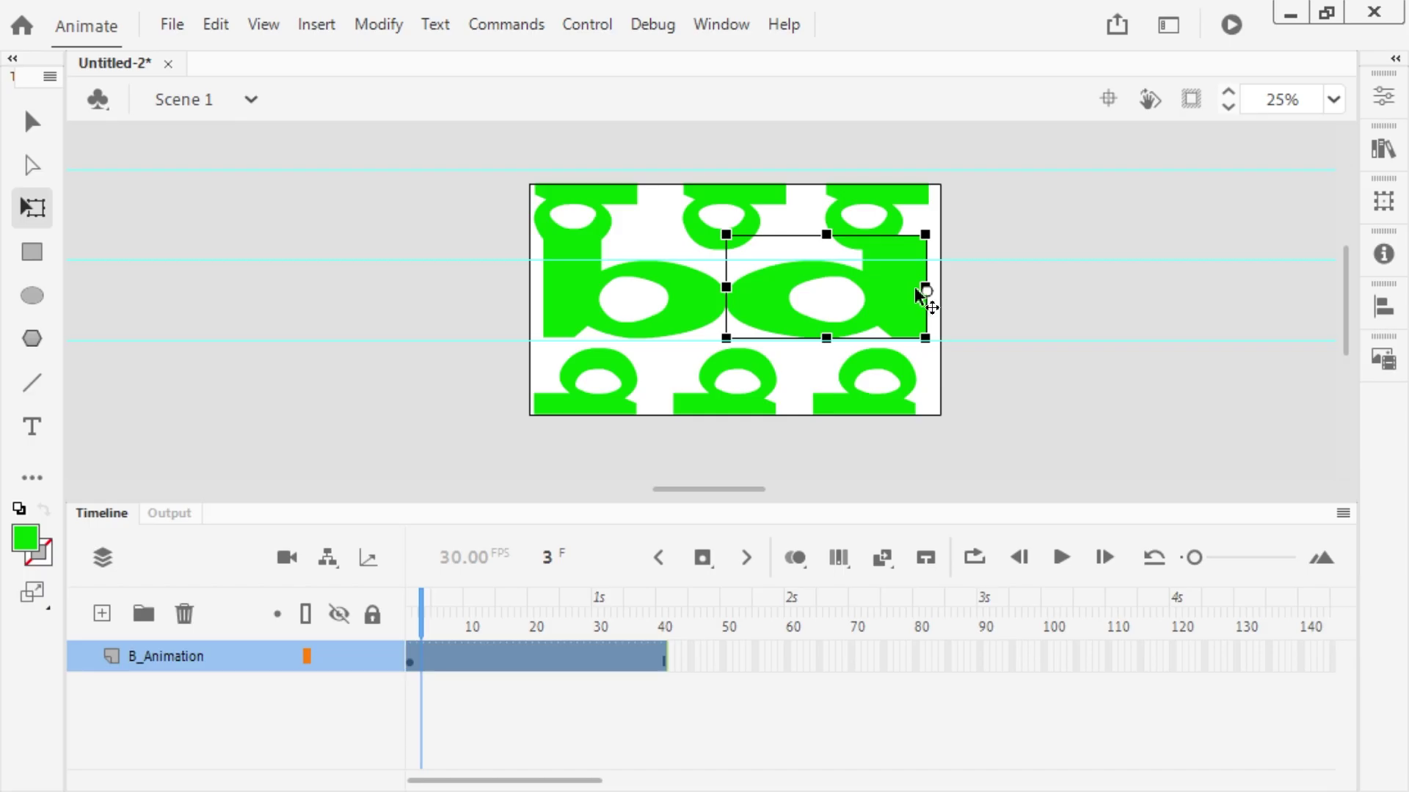
key(ctrl+Return)
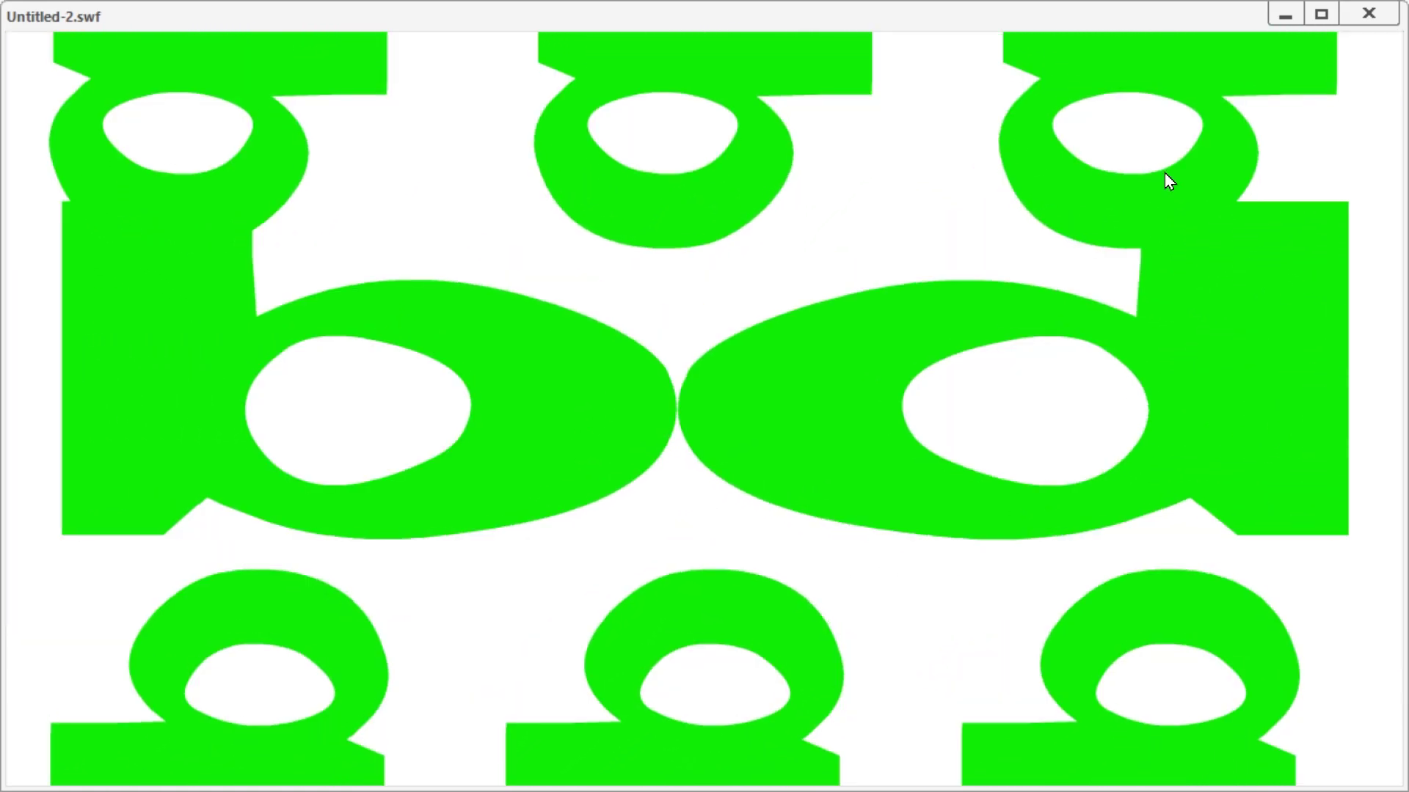
click(1369, 14)
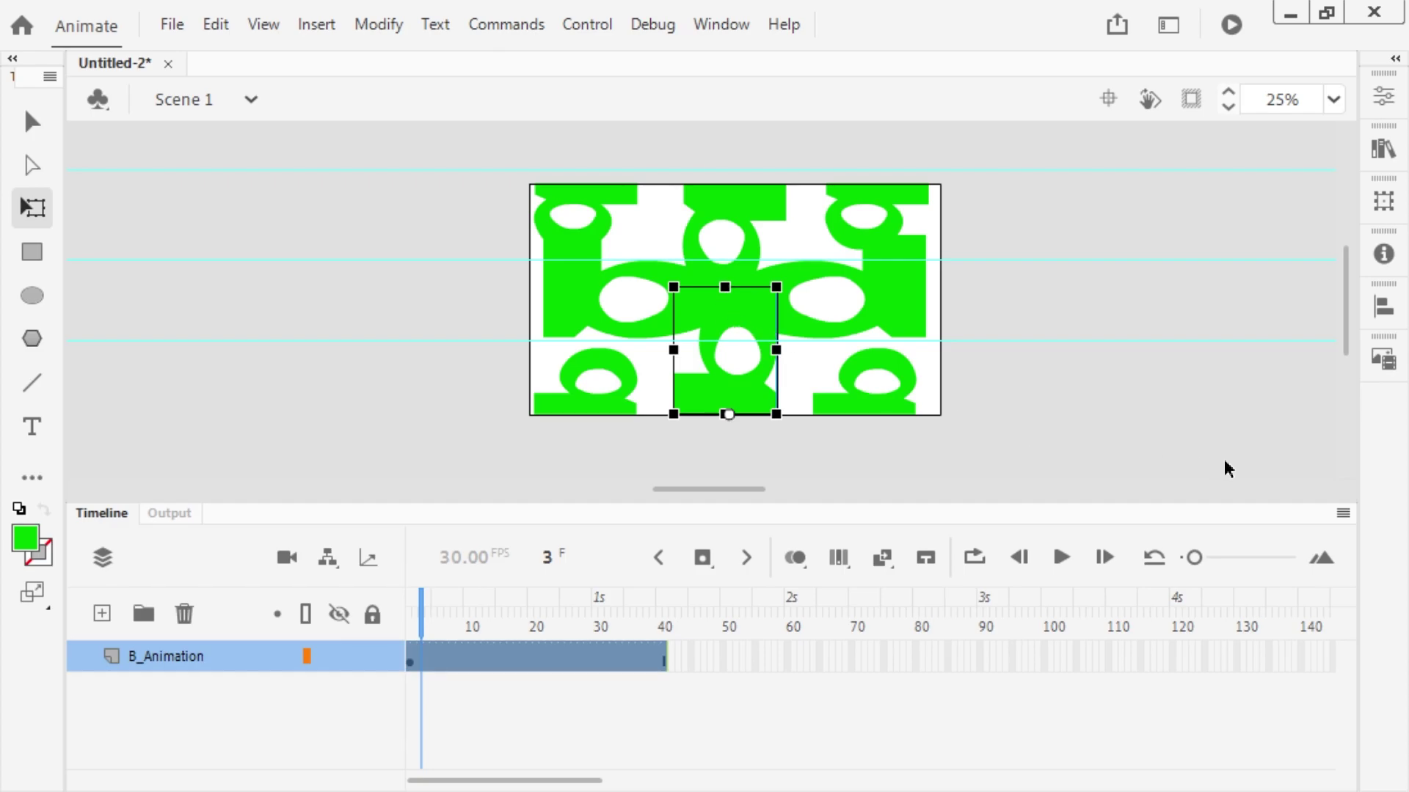
Stretch the middle letters of the upper and lower rows vertically toward the stage's centre, and test the movie
key(ctrl+Return)
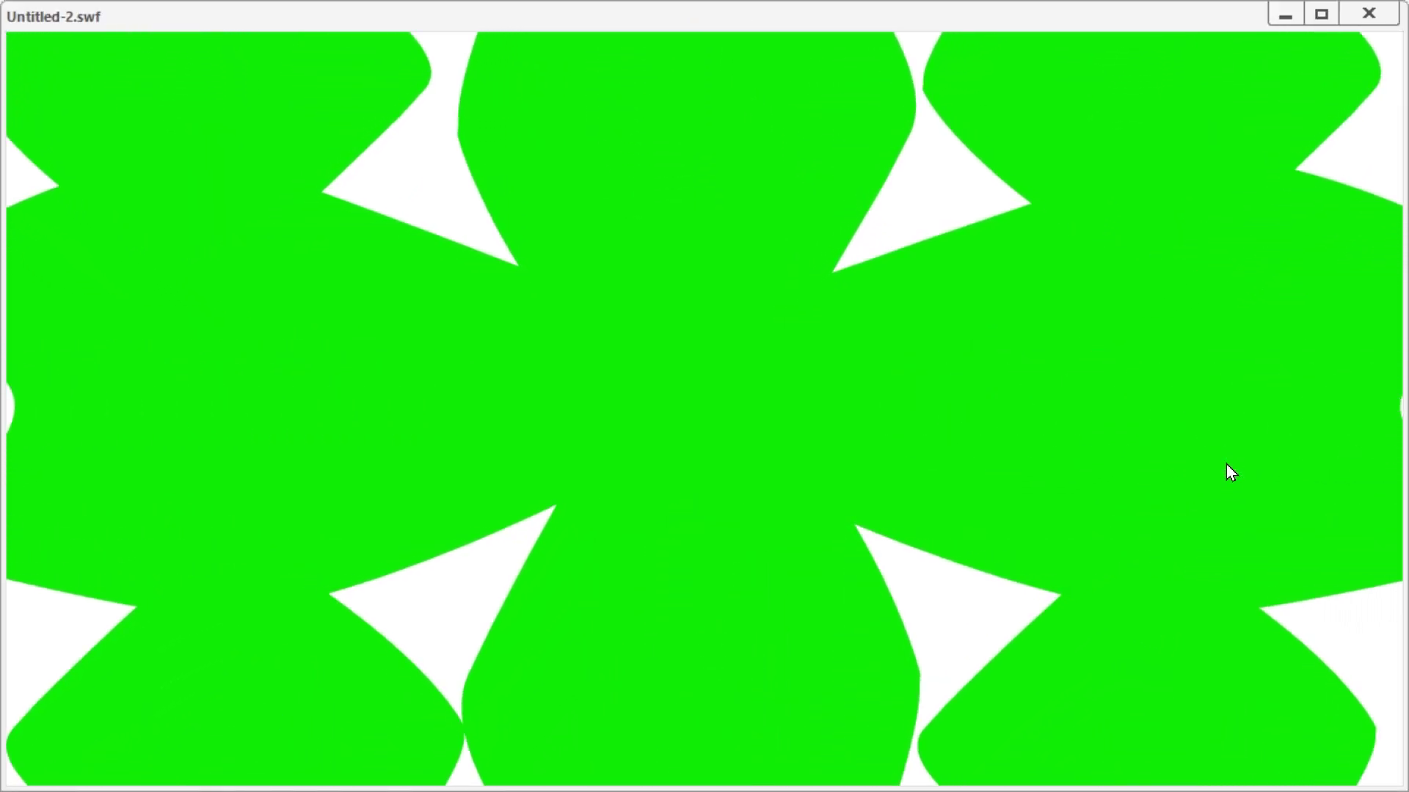